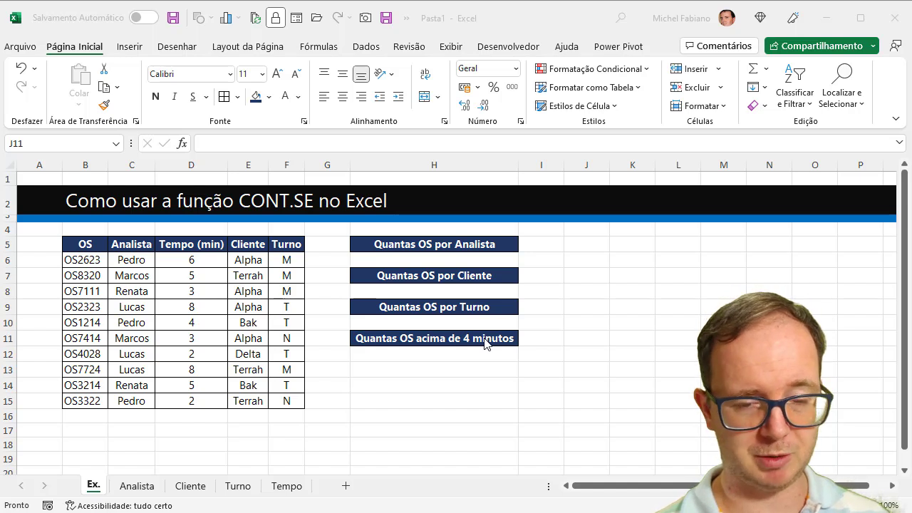
On the Analista sheet, select the first analyst's Qtd cell I6 and zoom to 110%
left_click(137, 485)
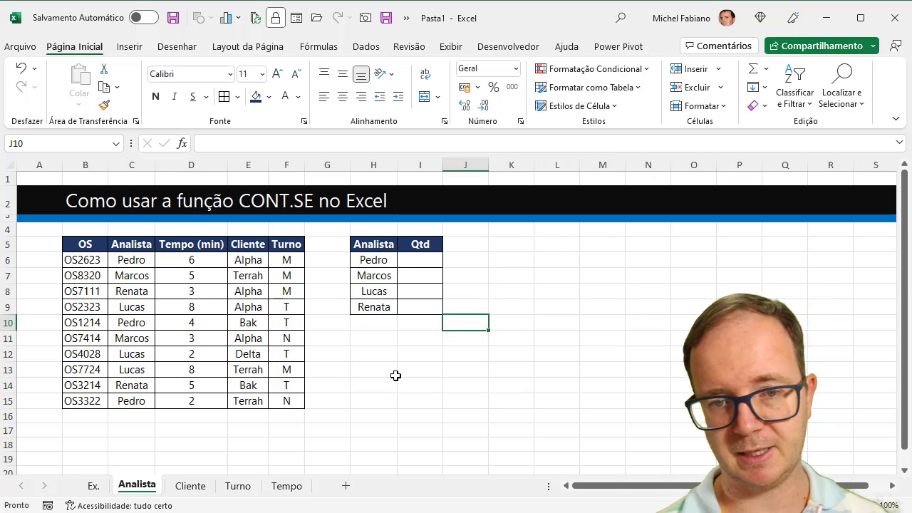
left_click(416, 263)
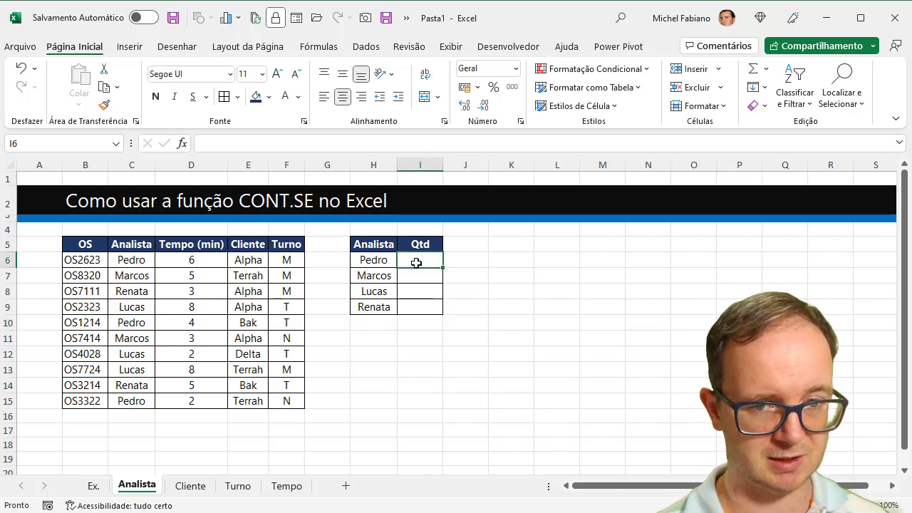
left_click(872, 505)
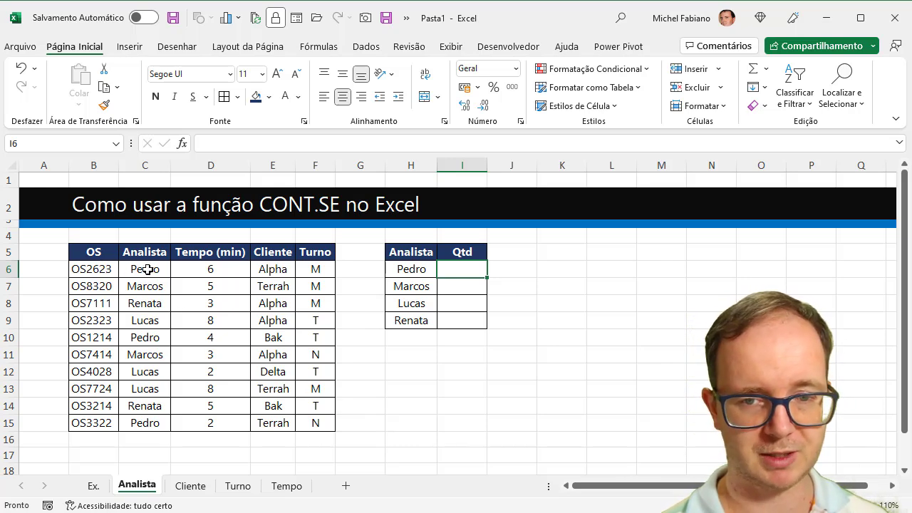
In I6, count the analyst's orders in absolute range $C$6:$C$15 with CONT.SE, returning 3
type("=cont")
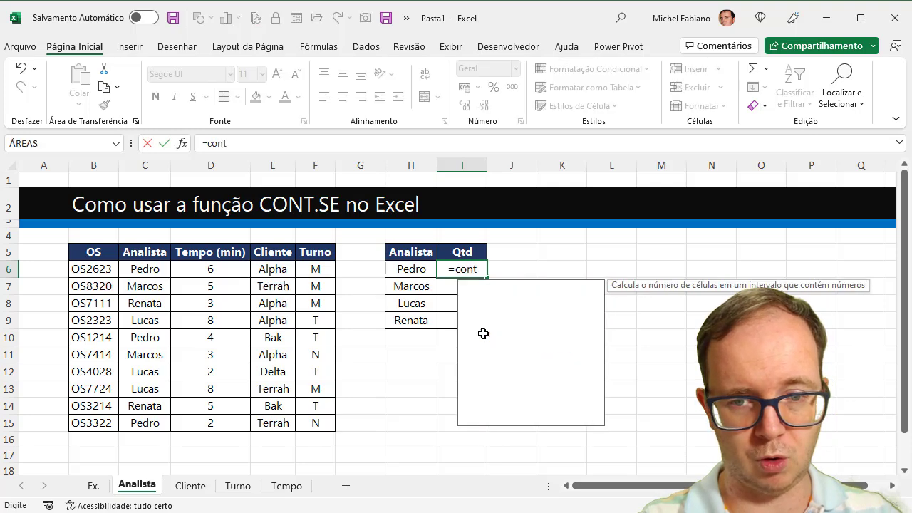
type(".se(")
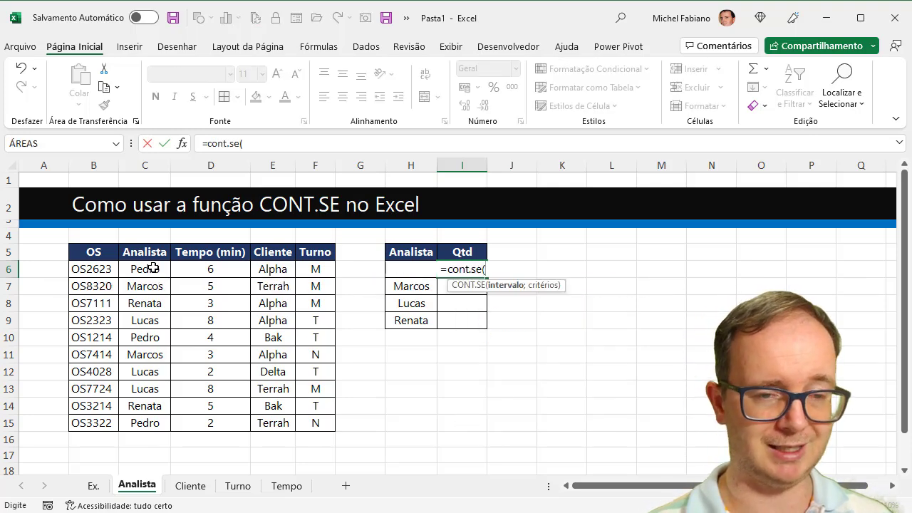
left_click_drag(152, 268, 151, 423)
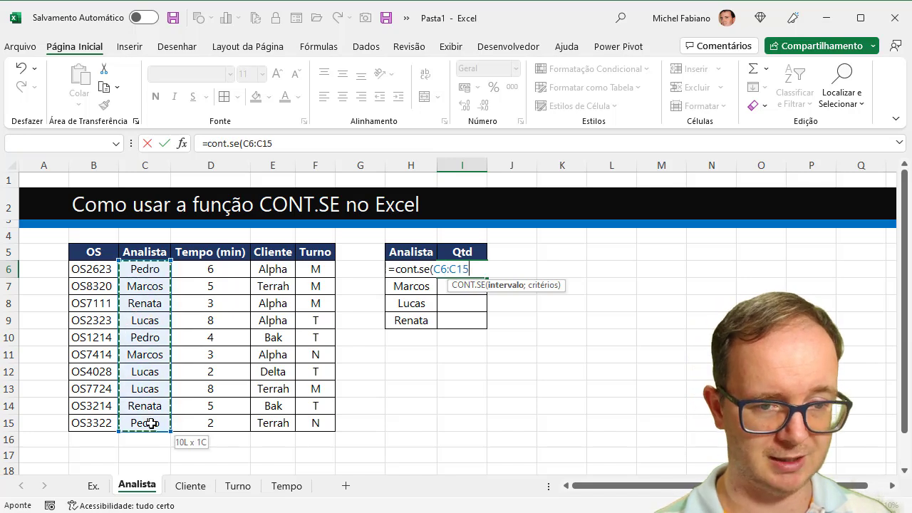
key("F4")
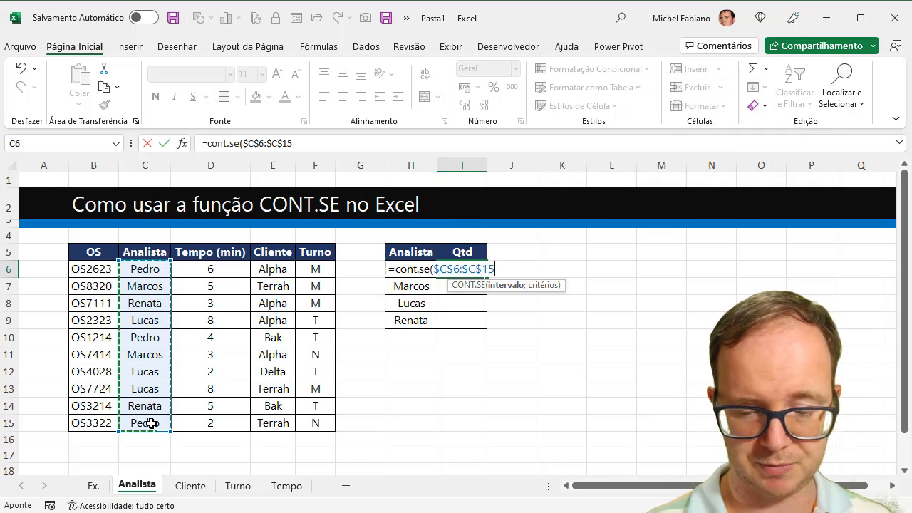
type(";\"Pedro")
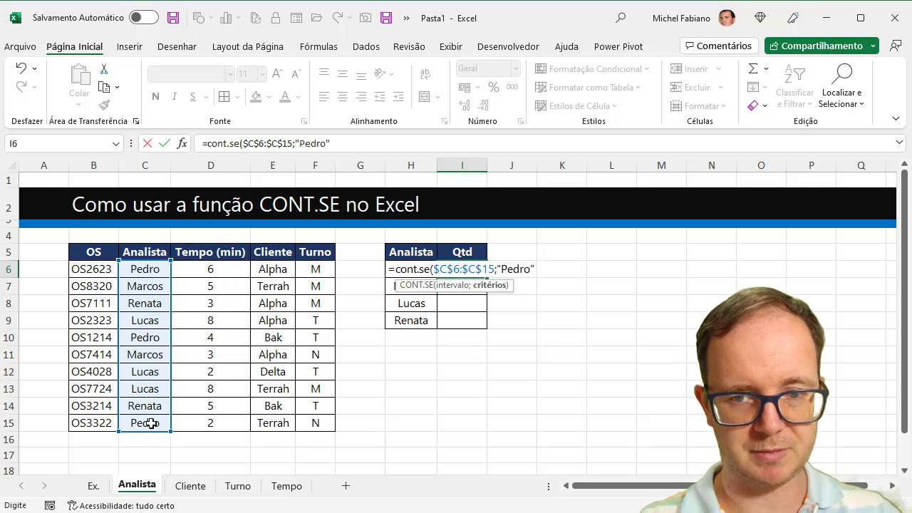
type(")")
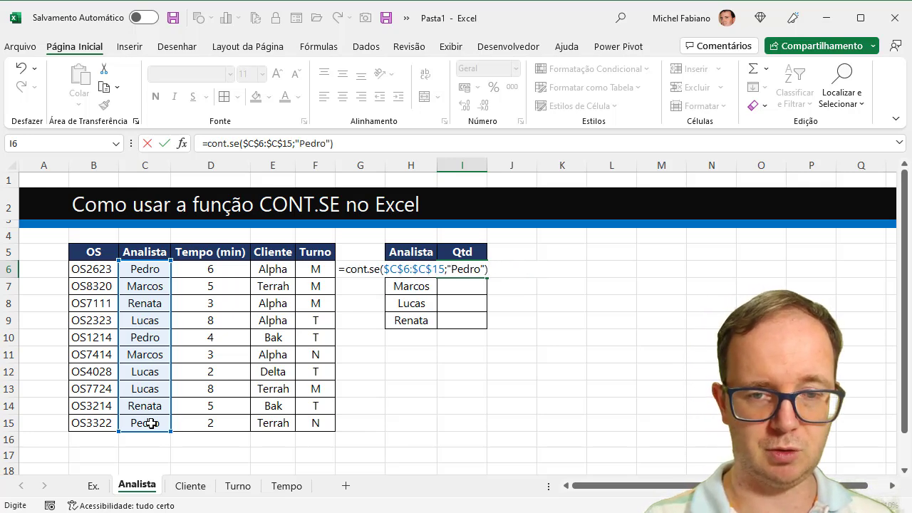
key("Return")
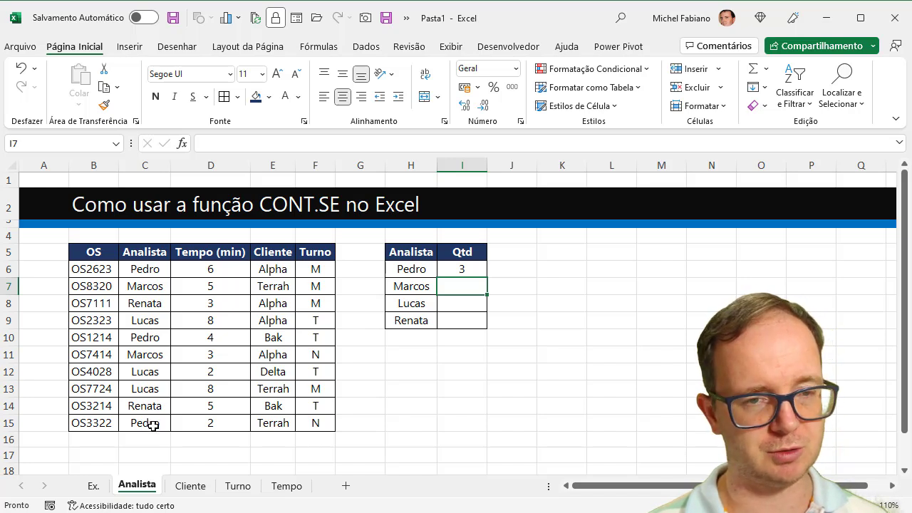
left_click(465, 267)
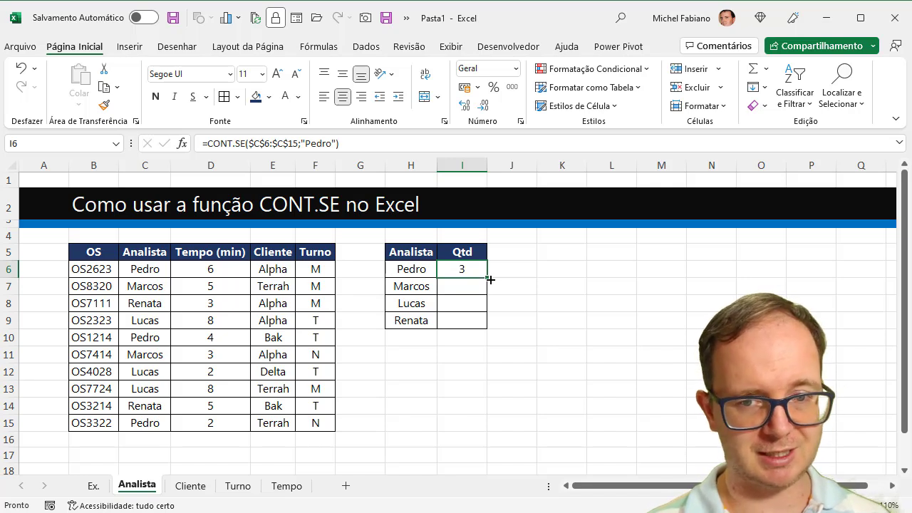
Fill the count formula down to I7:I9 and widen summary columns H and I
left_click_drag(489, 280, 480, 329)
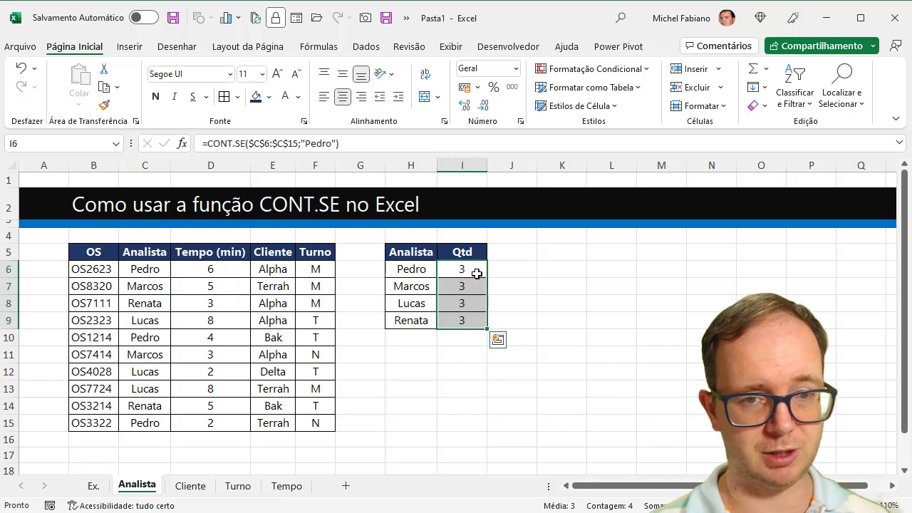
left_click(476, 270)
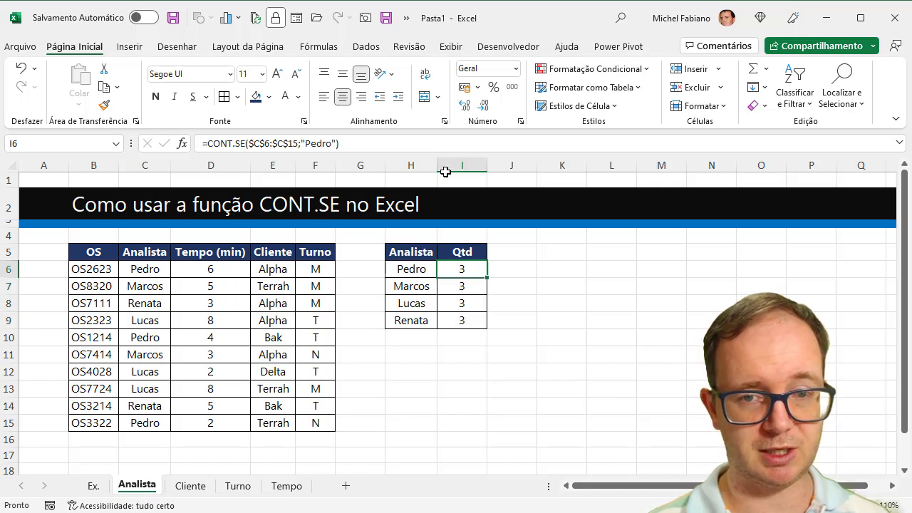
left_click_drag(438, 165, 491, 165)
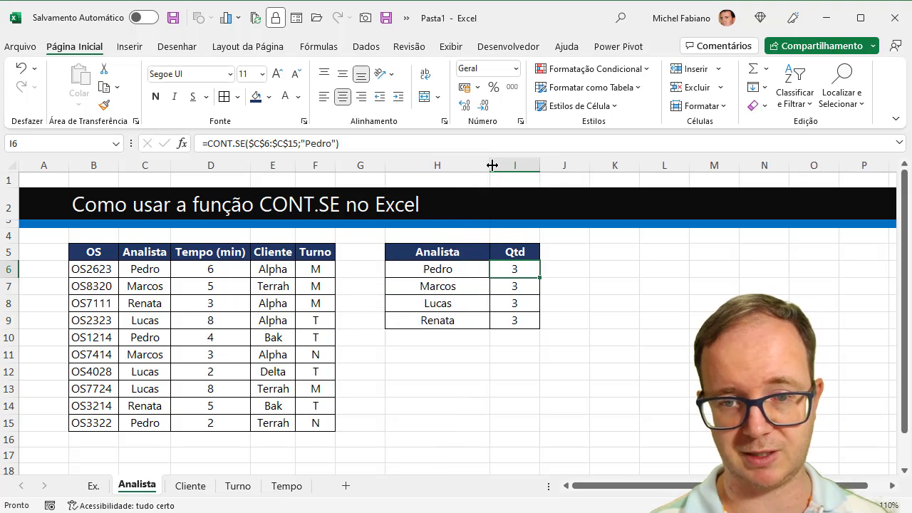
double_click(516, 266)
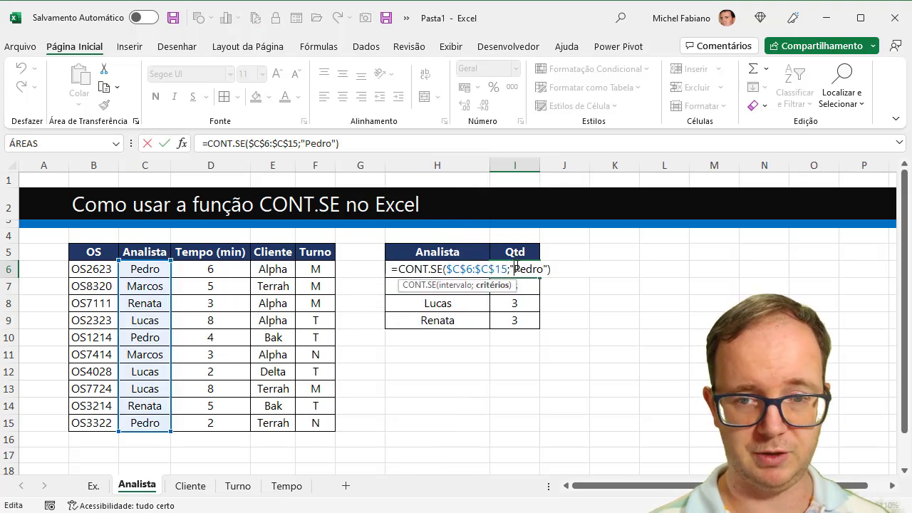
key("Escape")
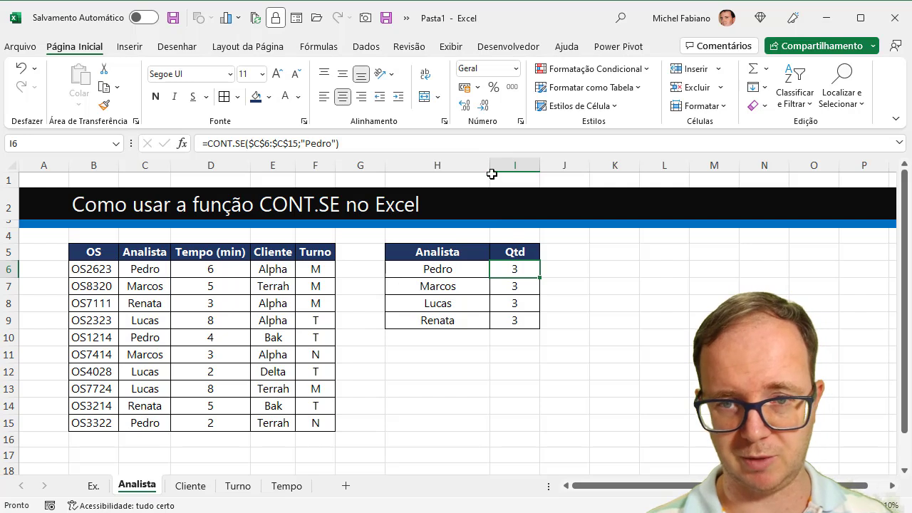
left_click_drag(491, 165, 627, 172)
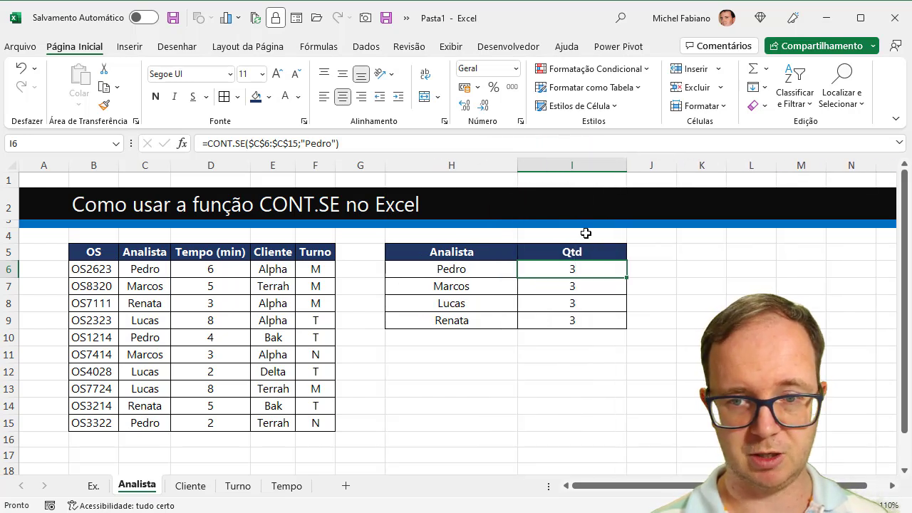
Swap the fixed name criterion in I6 for cell H6, giving =CONT.SE($C$6:$C$15;H6)
double_click(581, 271)
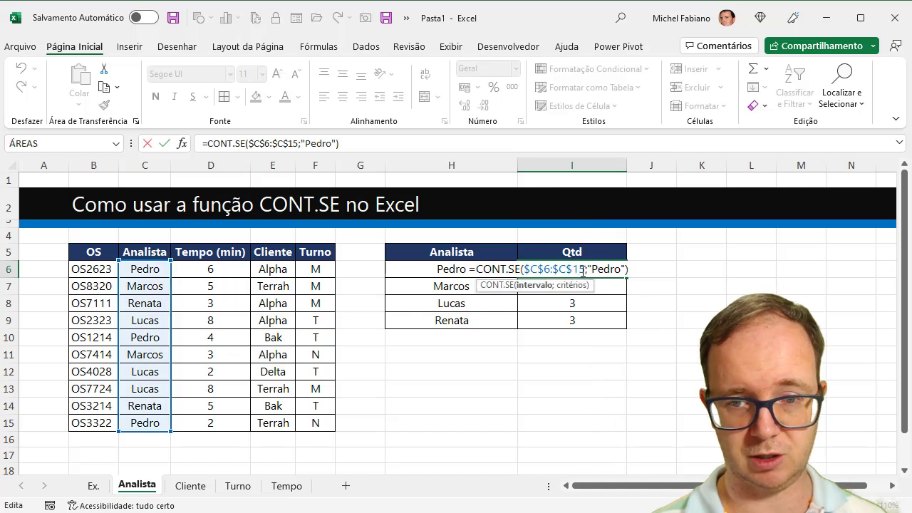
left_click(591, 267)
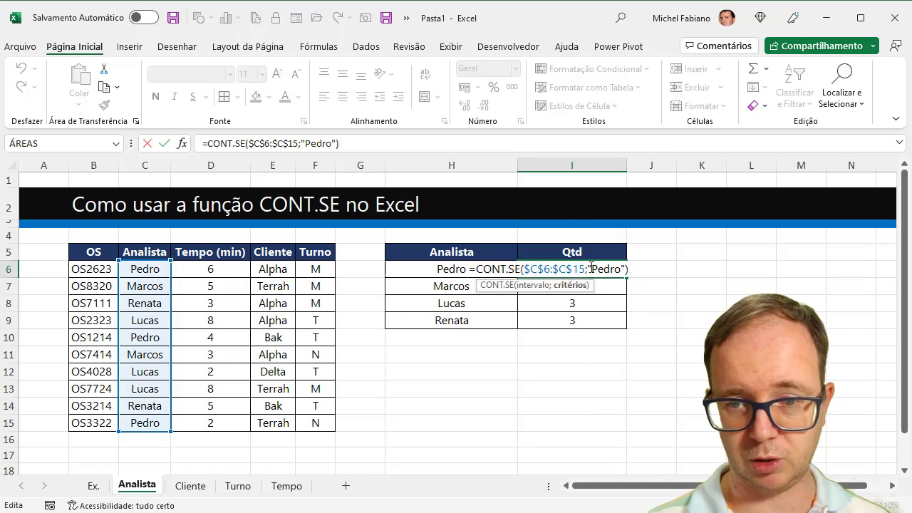
left_click_drag(590, 267, 614, 268)
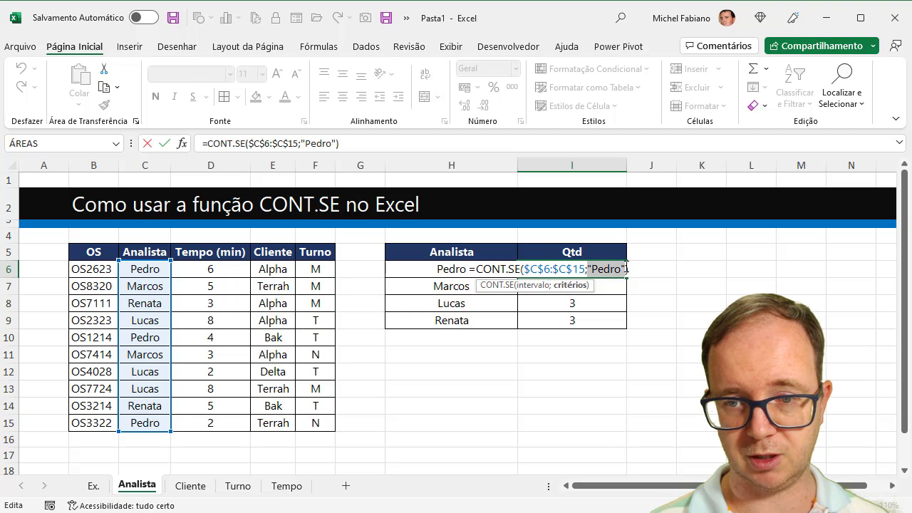
key("BackSpace")
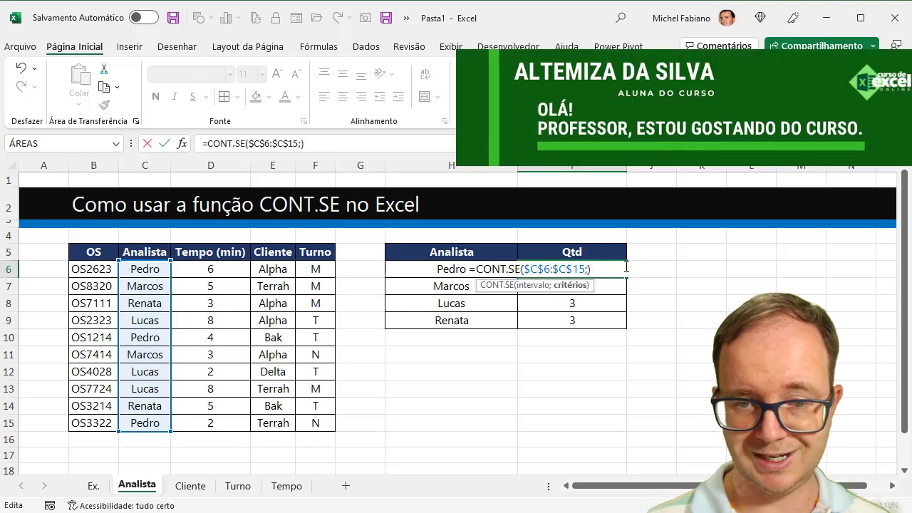
key("Left")
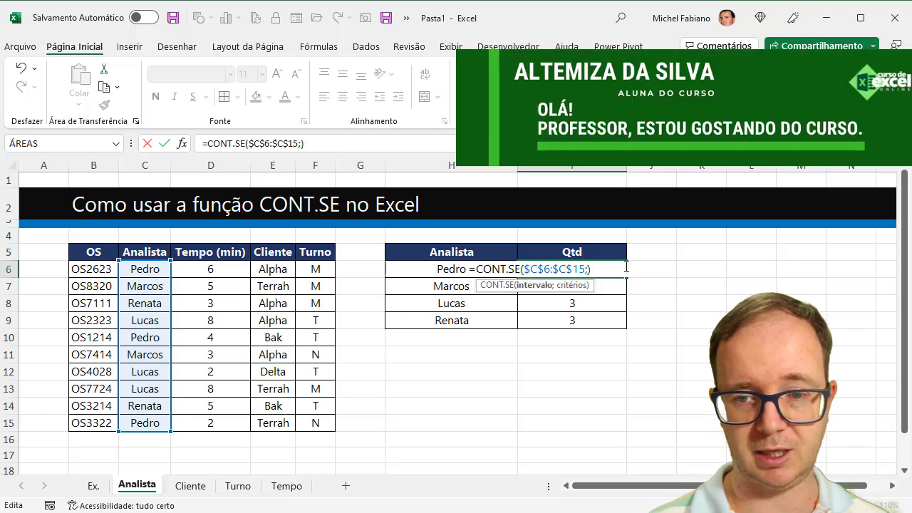
left_click(588, 268)
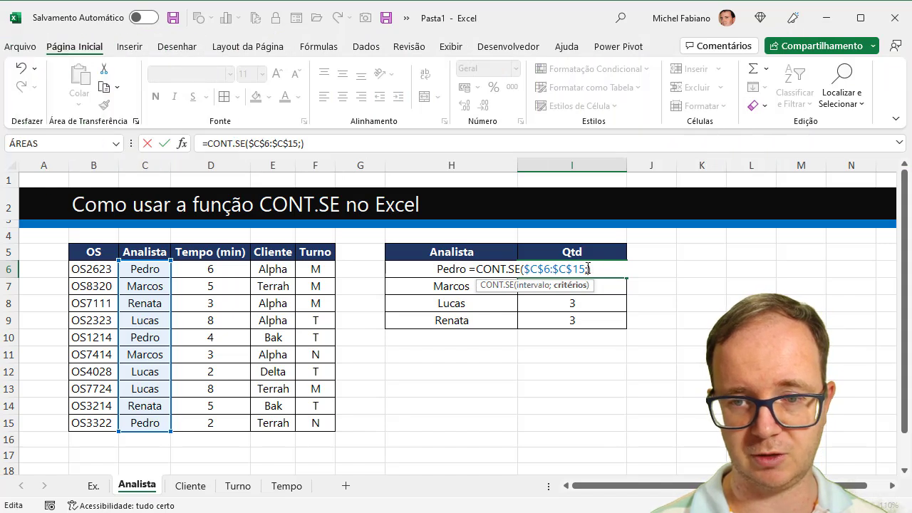
left_click(409, 270)
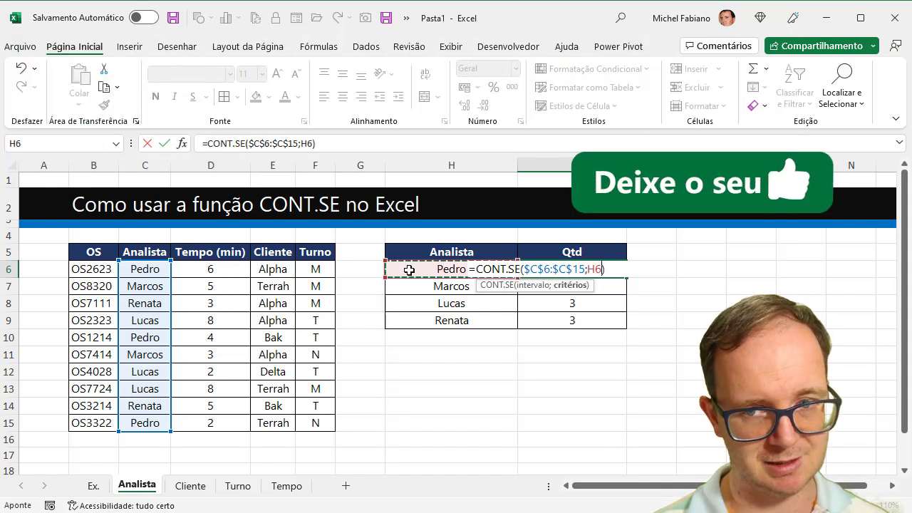
key("Return")
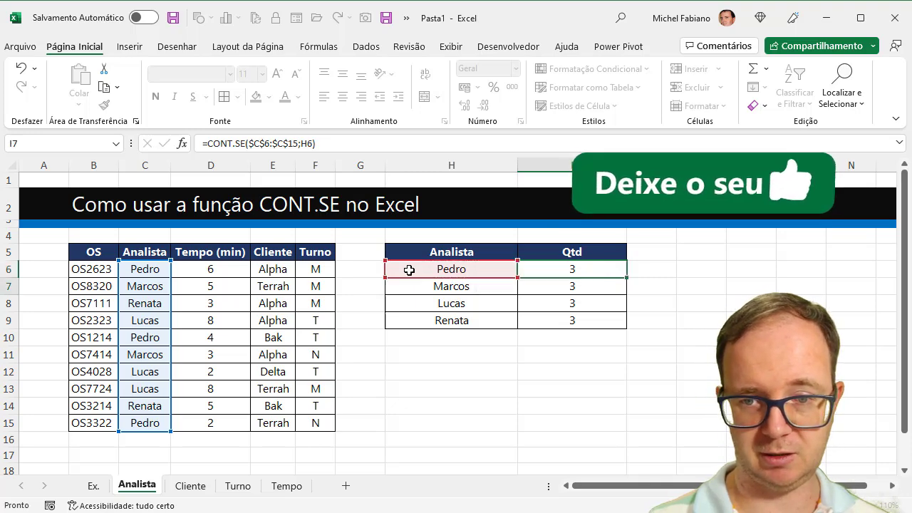
left_click(580, 269)
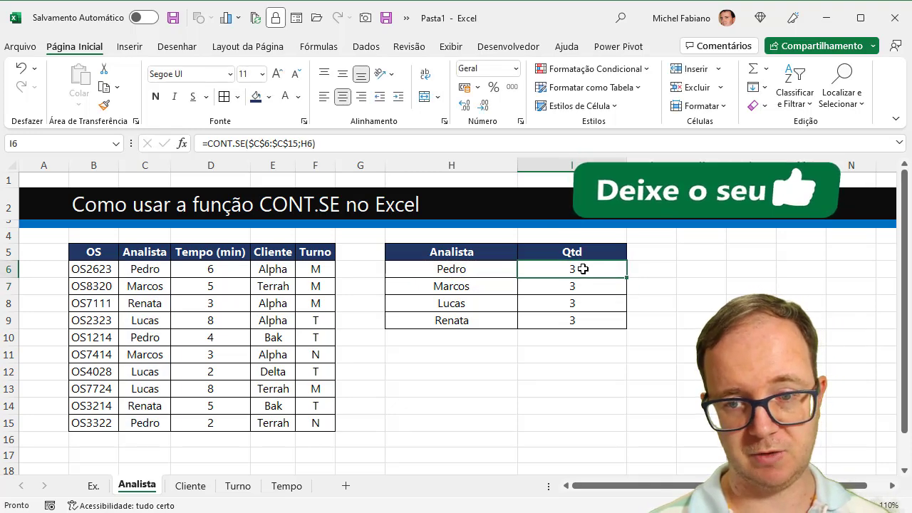
double_click(629, 279)
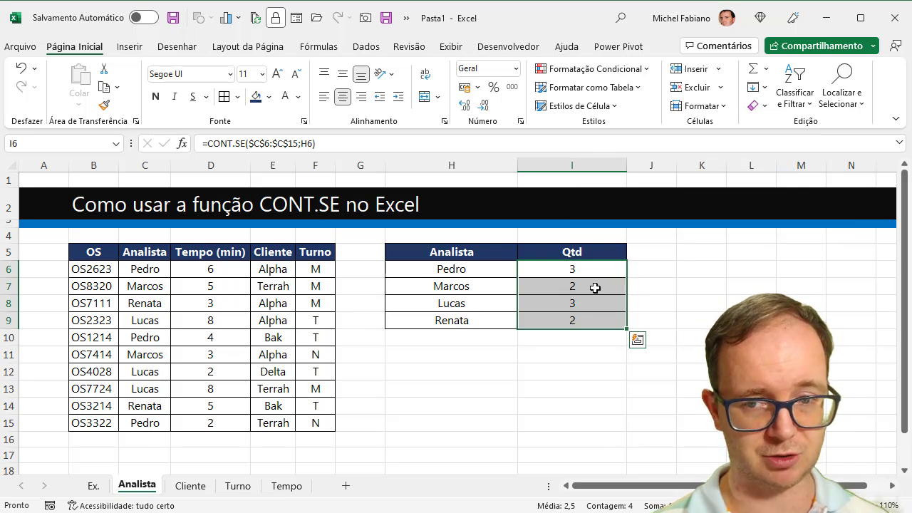
double_click(595, 288)
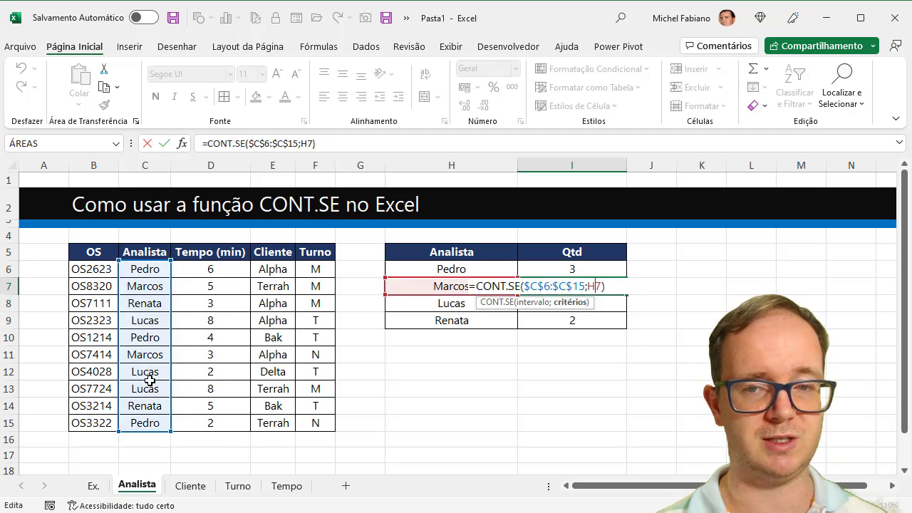
key("Return")
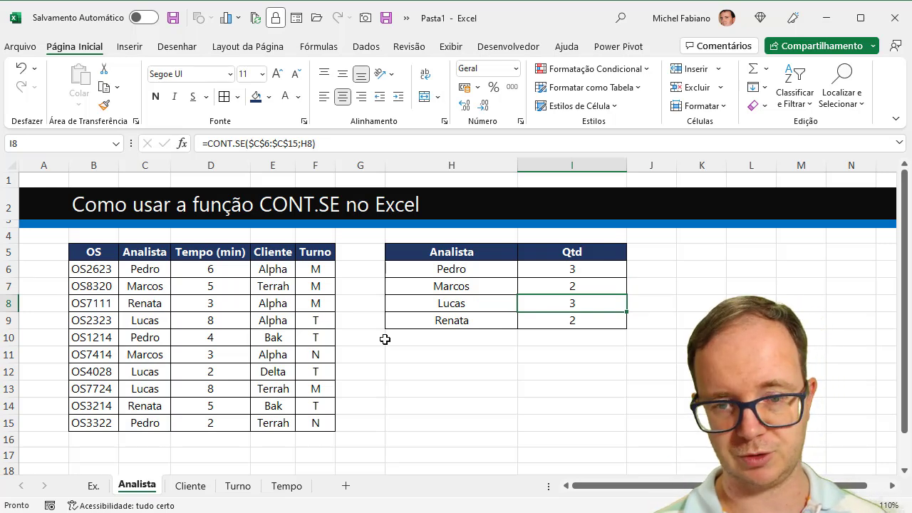
double_click(587, 302)
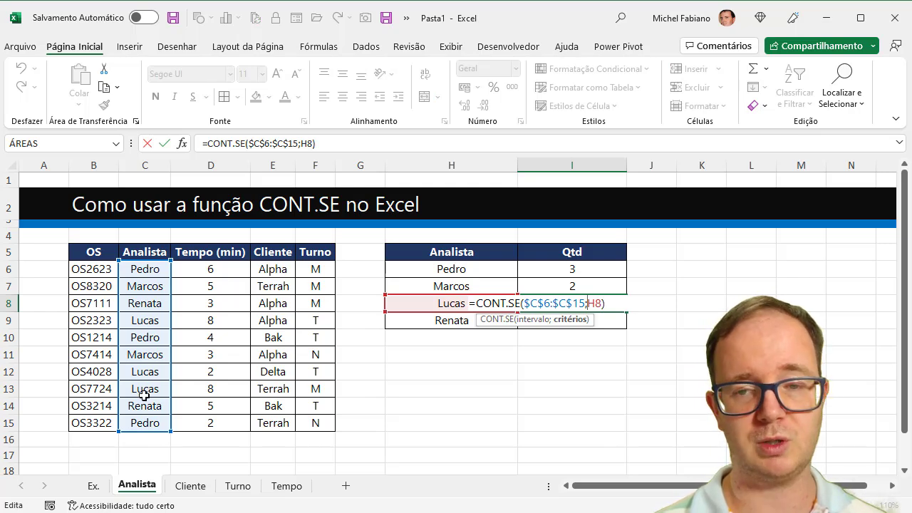
key("Return")
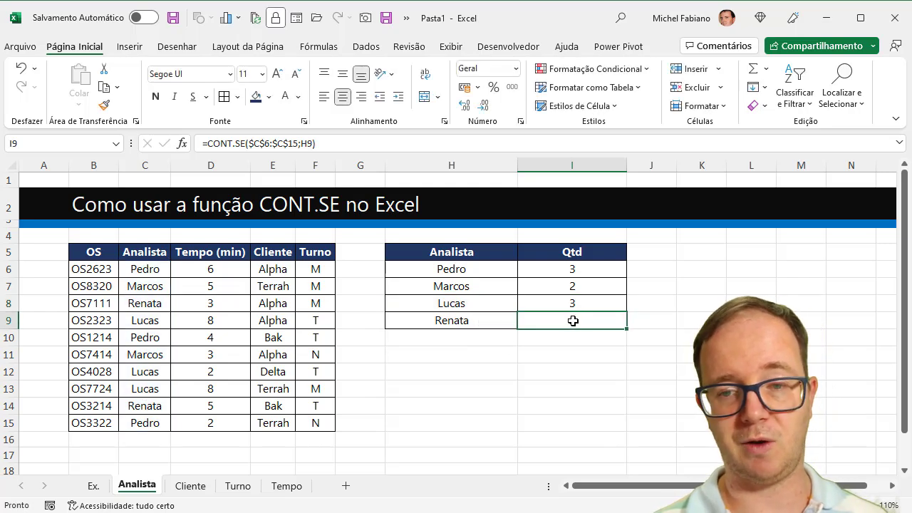
double_click(586, 316)
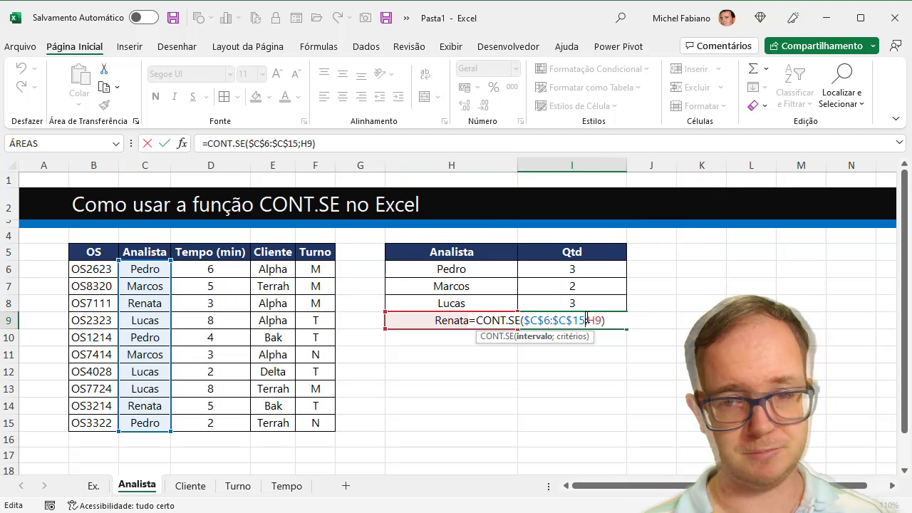
On the Cliente sheet, widen the Cliente and Qtd summary columns with the ribbon collapsed
key("Return")
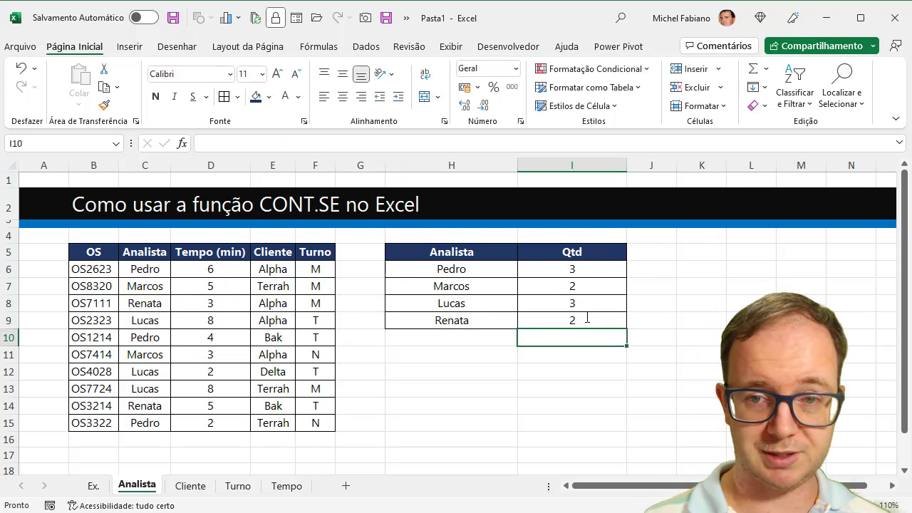
left_click(192, 487)
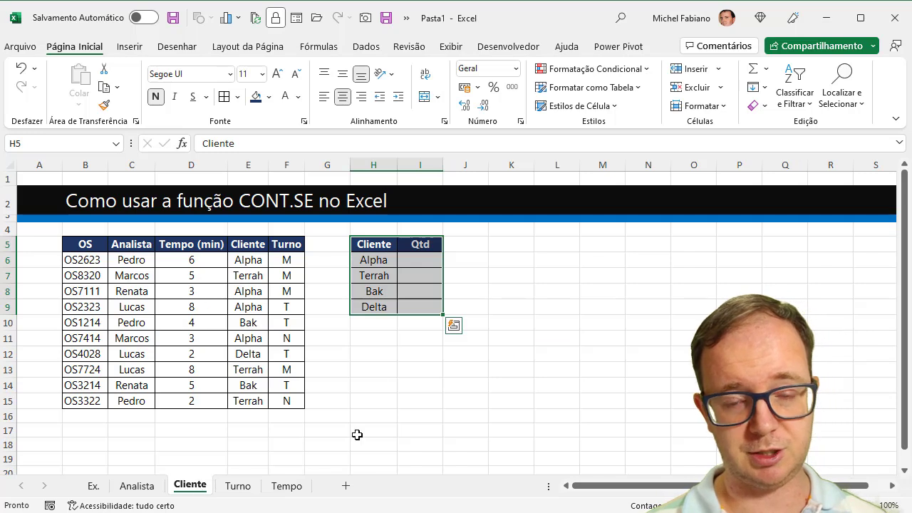
left_click_drag(397, 164, 486, 171)
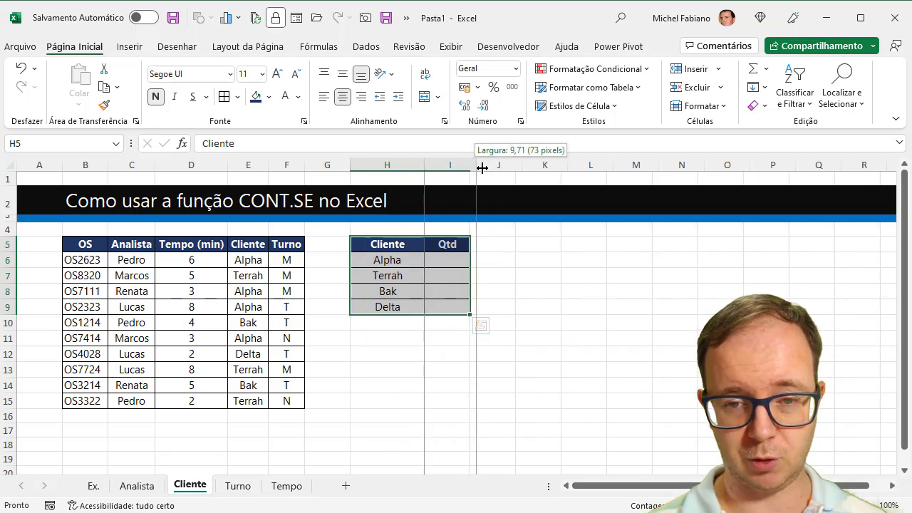
double_click(95, 46)
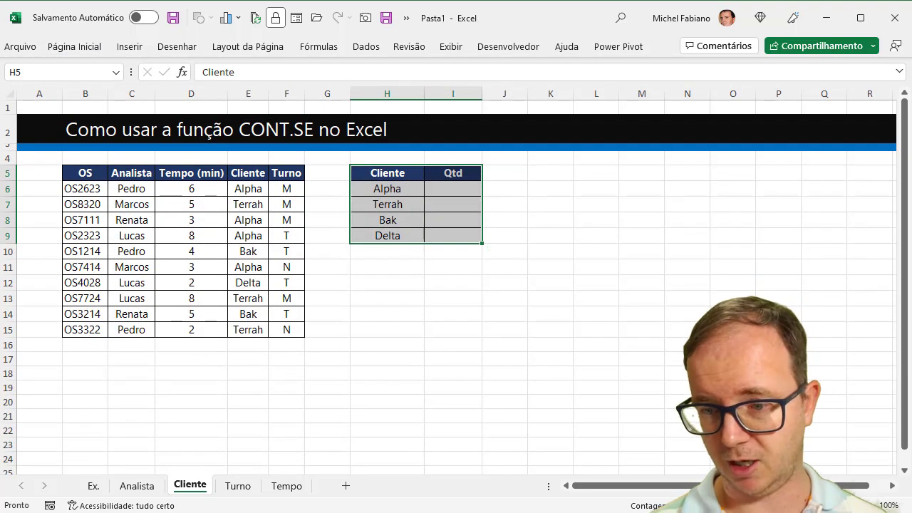
scroll(449, 280, "up", 1)
scroll(449, 280, "up", 1)
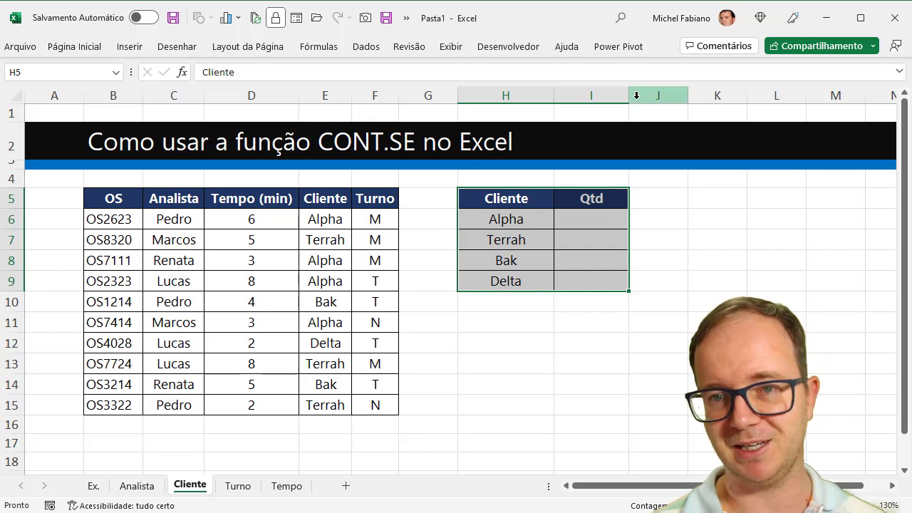
left_click_drag(628, 95, 720, 96)
Enter =CONT.SE($E$6:$E$15;H6) in I6 and fill down: Alpha 4, Terrah 3, Bak 2, Delta 1
left_click(596, 216)
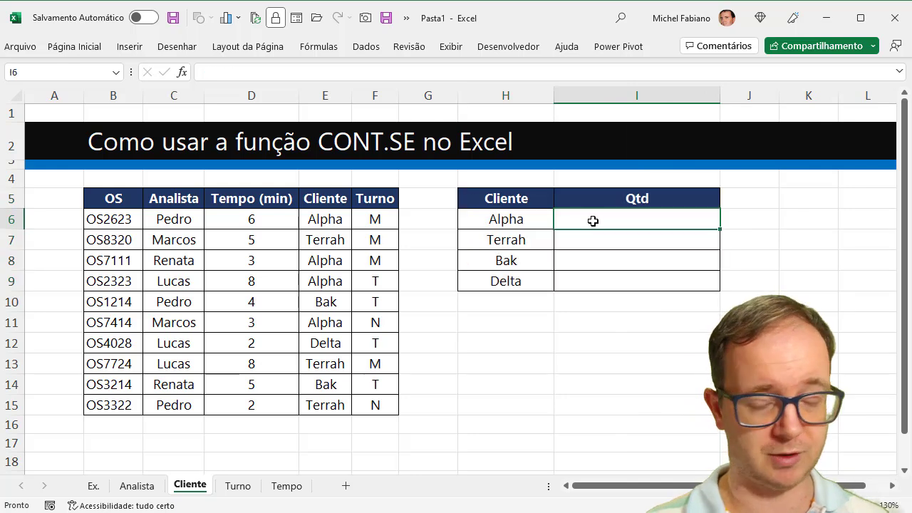
type("=cont.se")
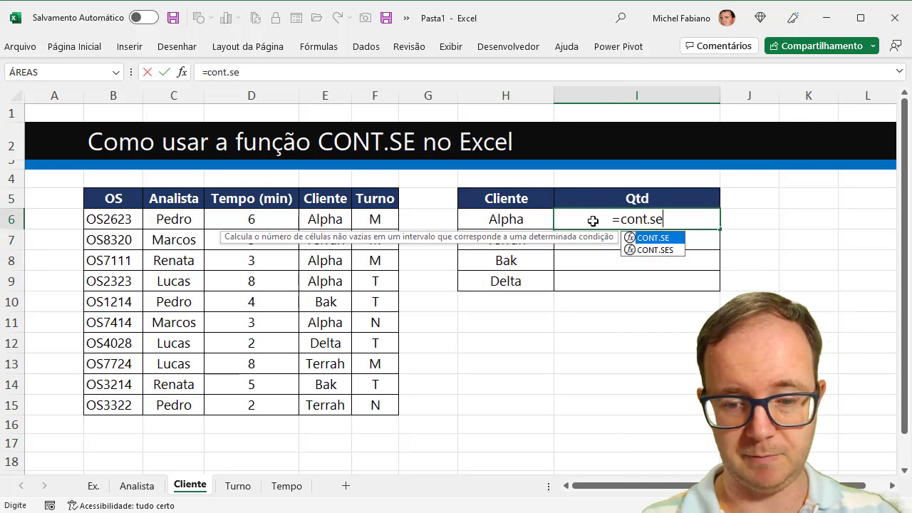
type("(")
left_click_drag(340, 218, 334, 400)
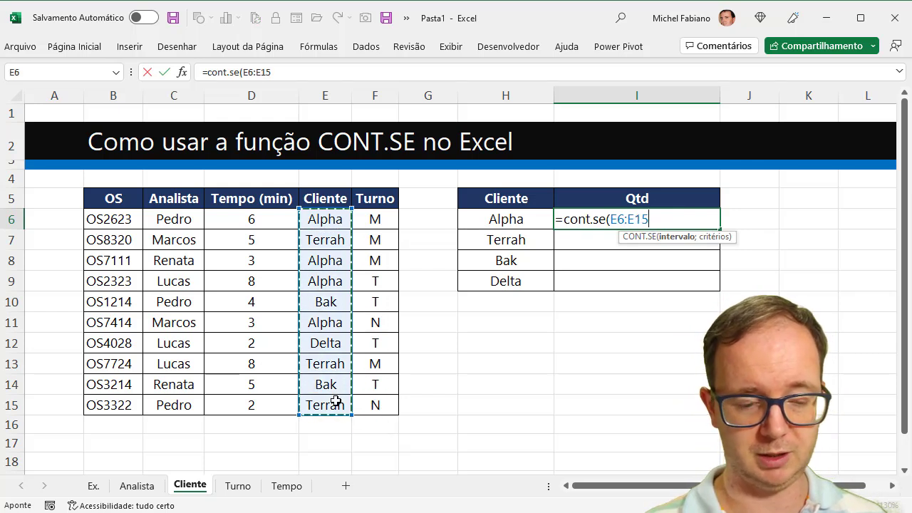
key("F4")
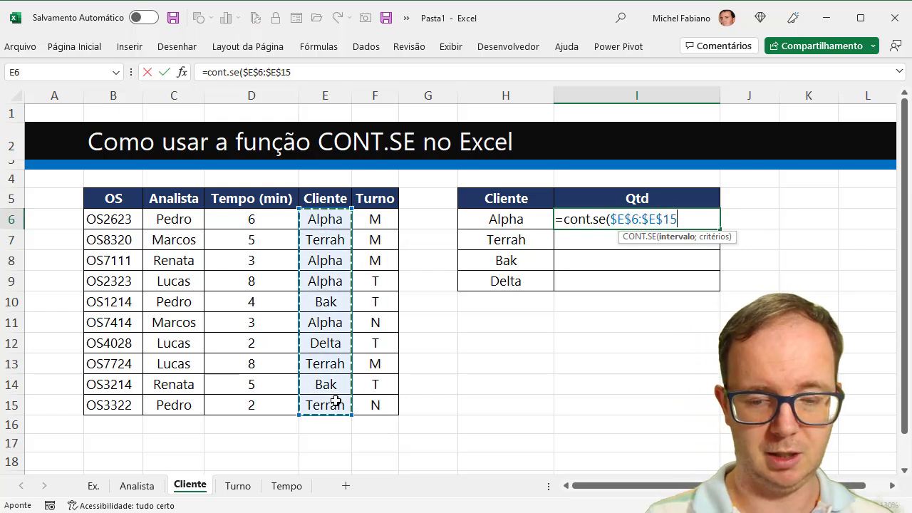
type(";")
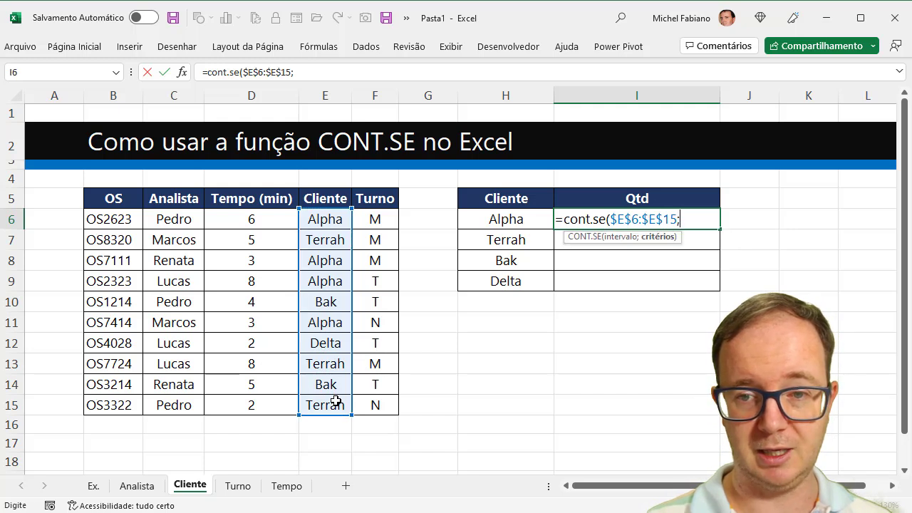
left_click(517, 219)
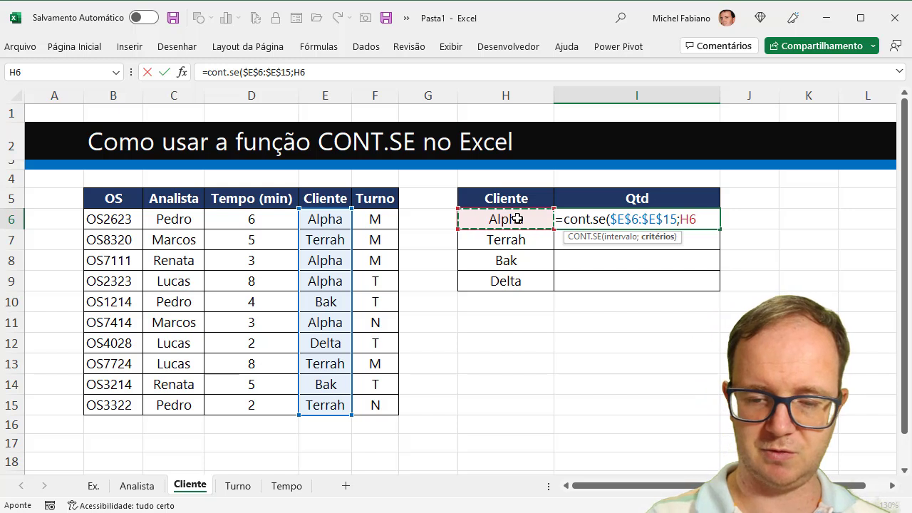
type(")")
key("Return")
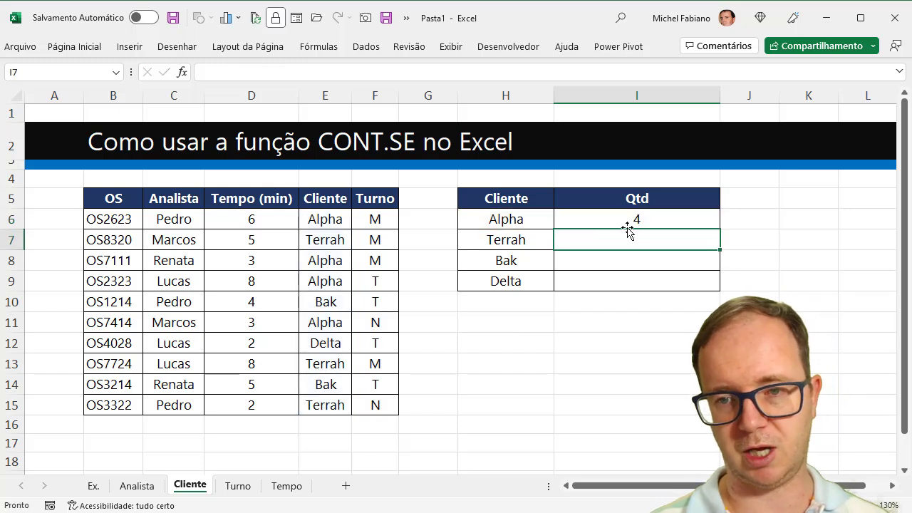
left_click(630, 221)
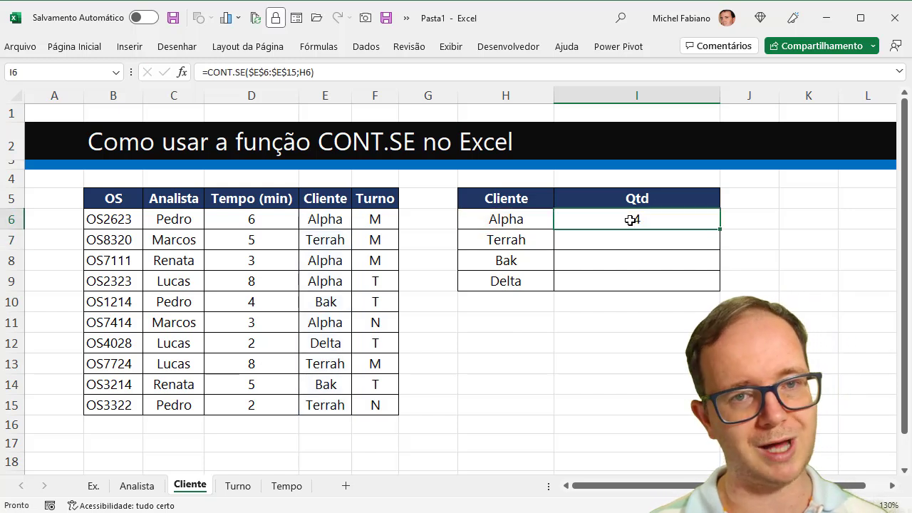
double_click(721, 230)
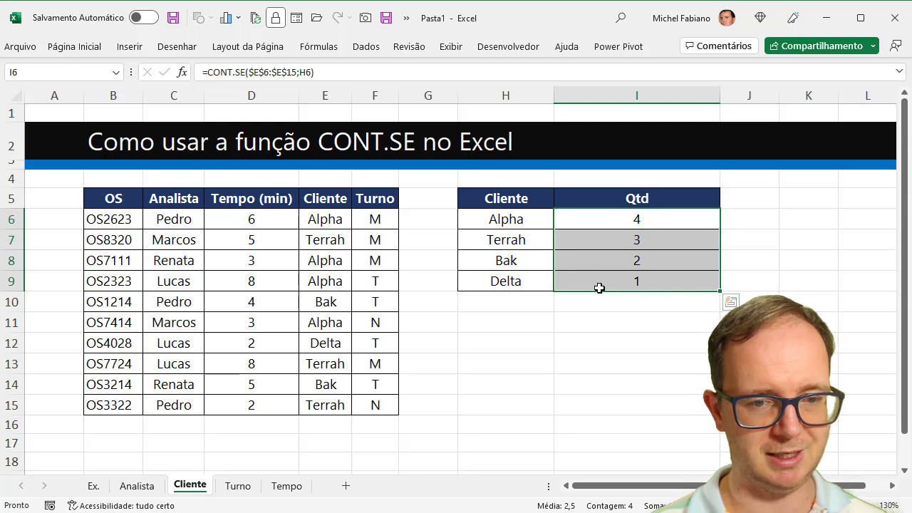
On the Turno sheet, format B5:F15 as a medium blue table with headers
left_click(237, 486)
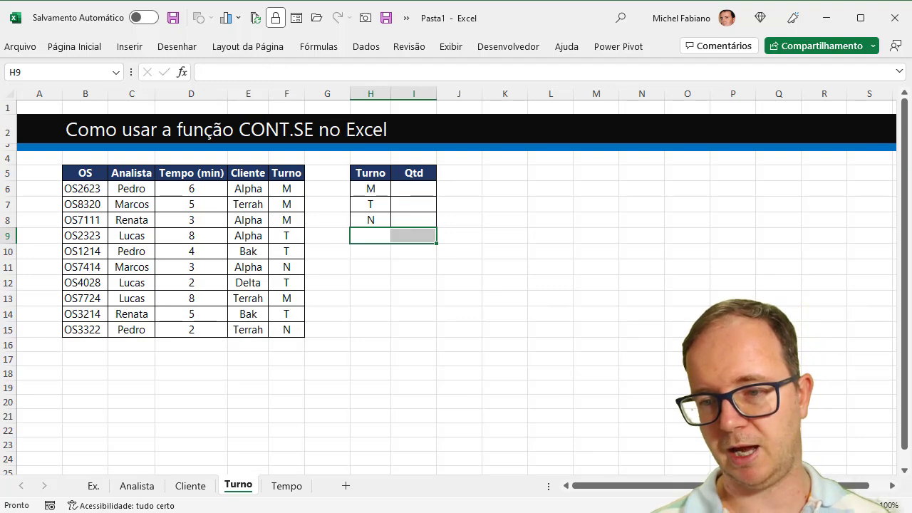
scroll(456, 285, "up", 2)
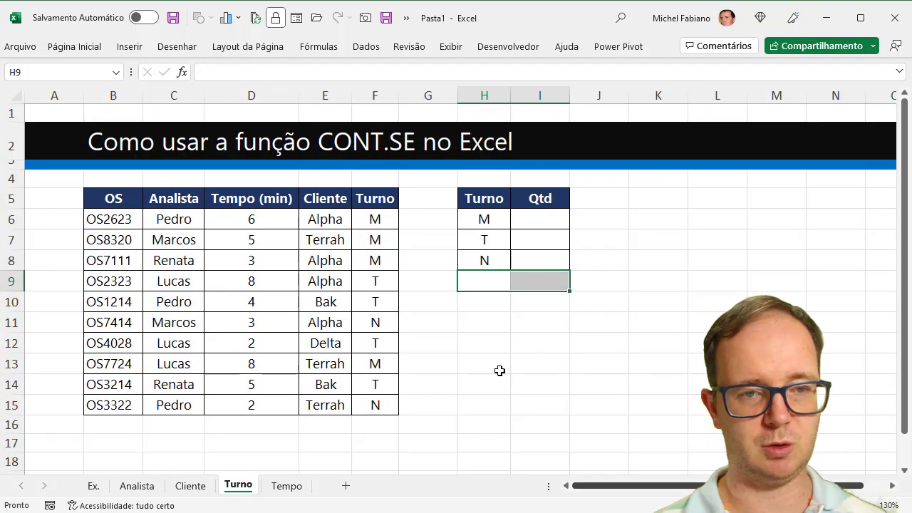
left_click_drag(130, 209, 363, 406)
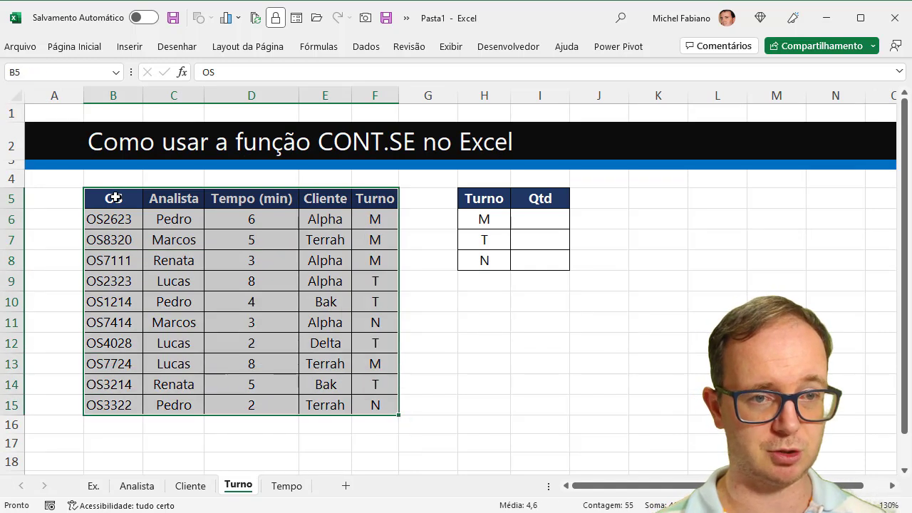
left_click(88, 49)
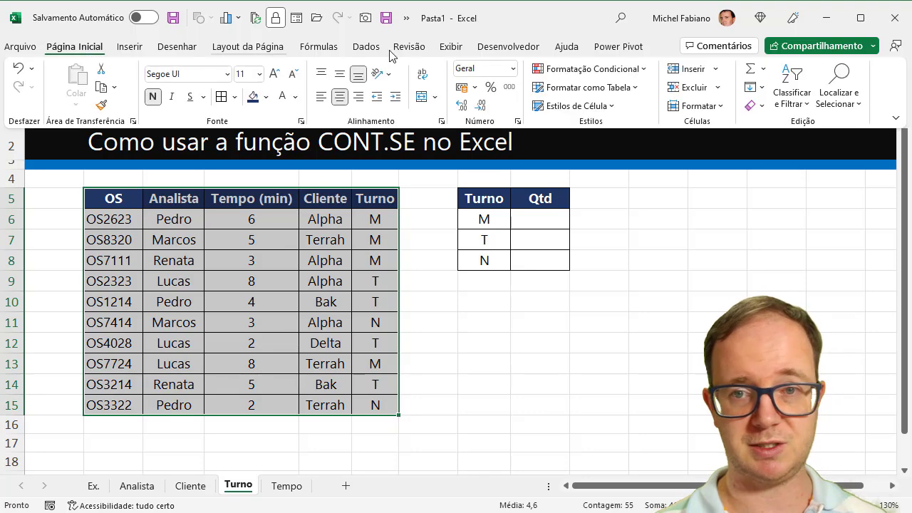
left_click(634, 88)
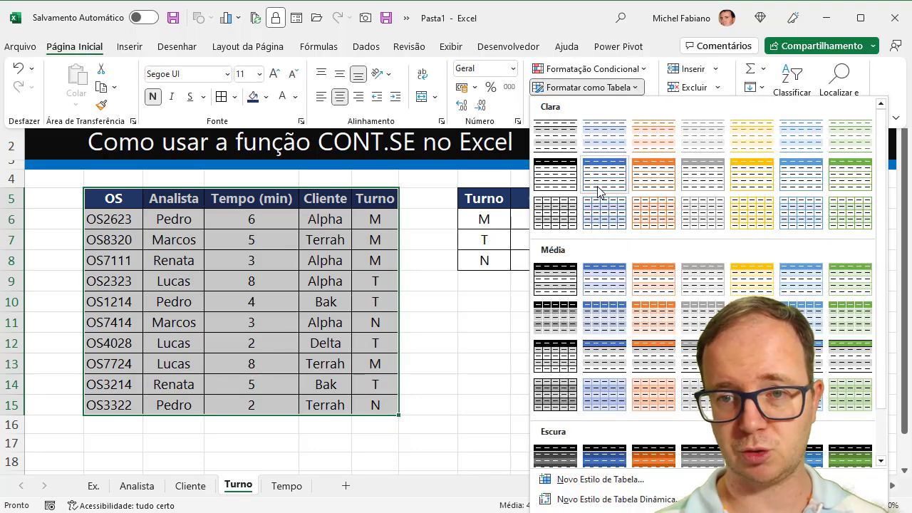
left_click(604, 285)
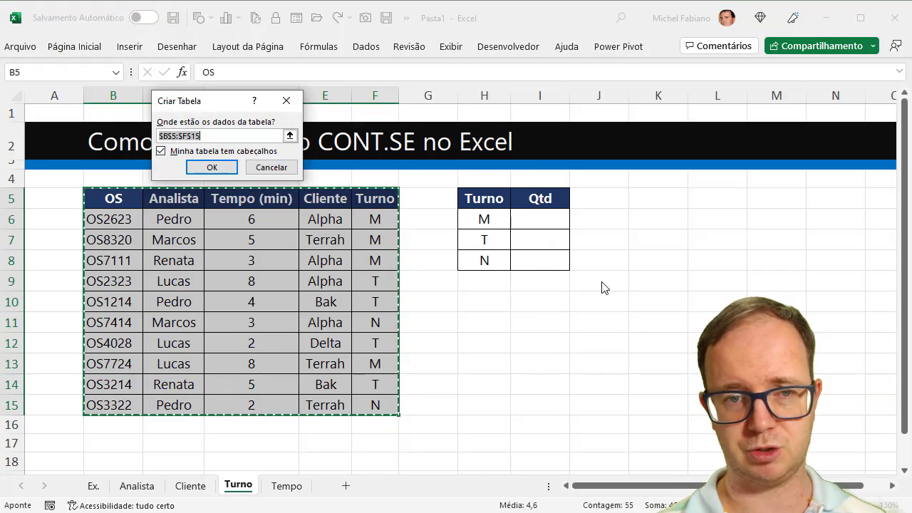
left_click(200, 168)
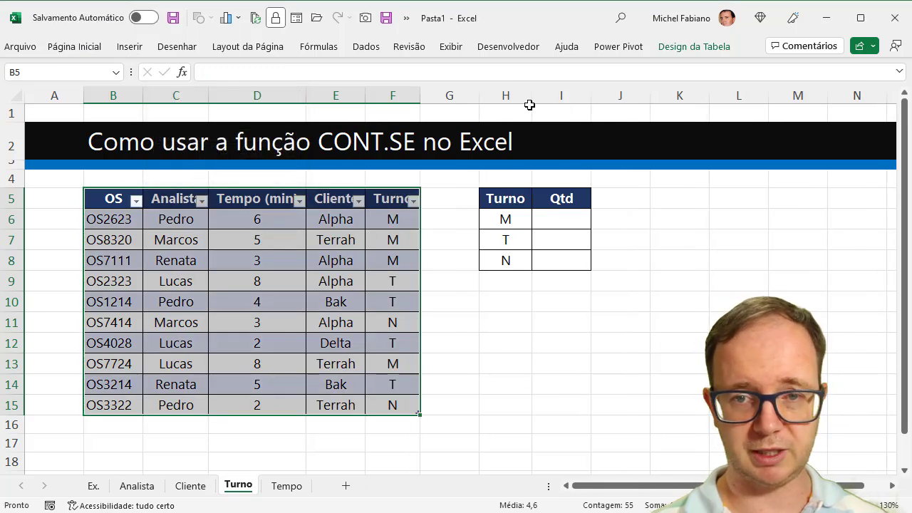
Widen the Turno and Qtd columns of the summary table
left_click_drag(531, 99, 567, 99)
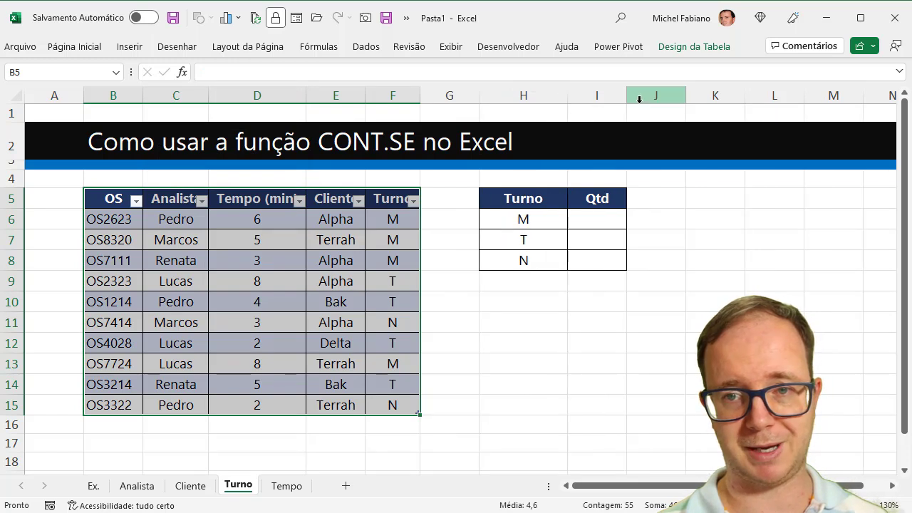
left_click_drag(631, 102, 649, 101)
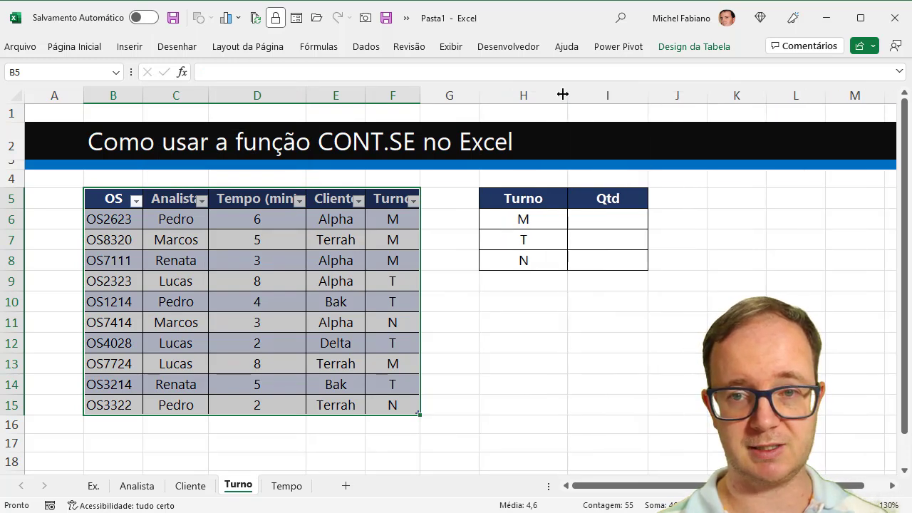
left_click_drag(564, 94, 602, 95)
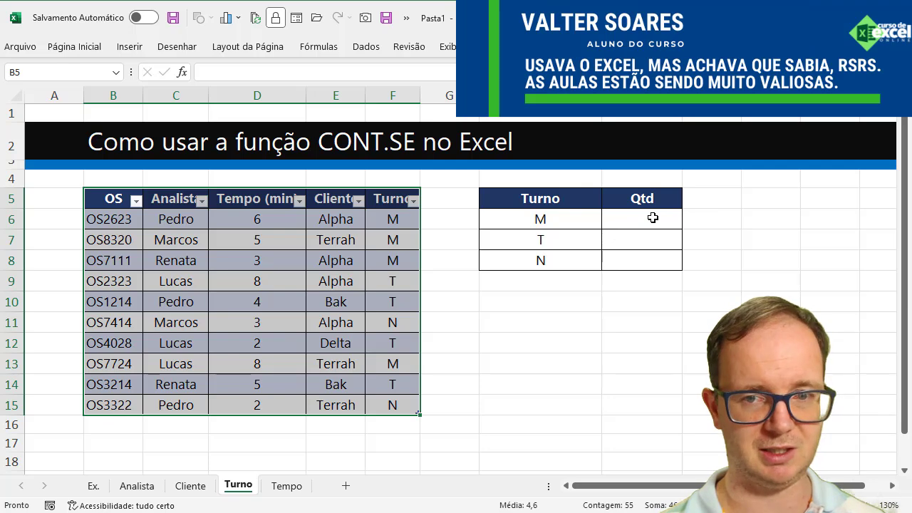
Enter =CONT.SE(Tabela1[Turno];H6) in I6 and fill to I8: M 4, T 4, N 2
left_click(652, 217)
type("=cont.")
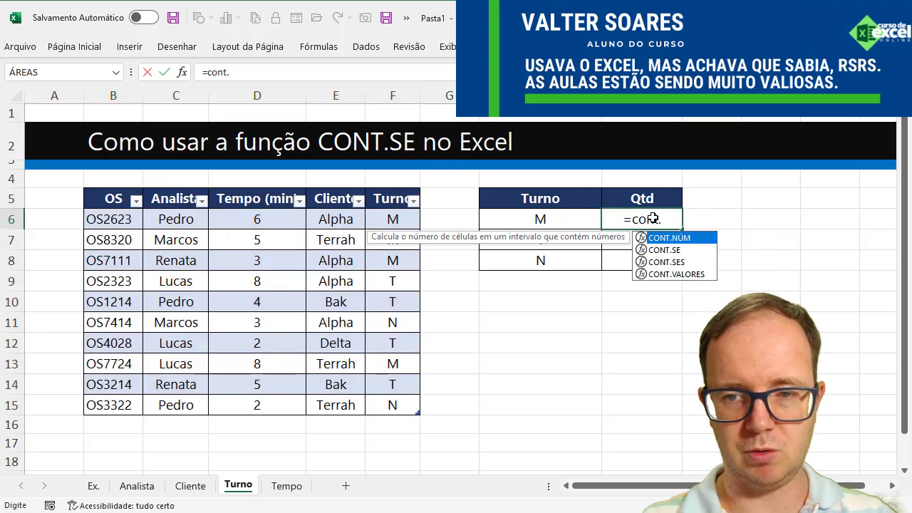
type("se(T")
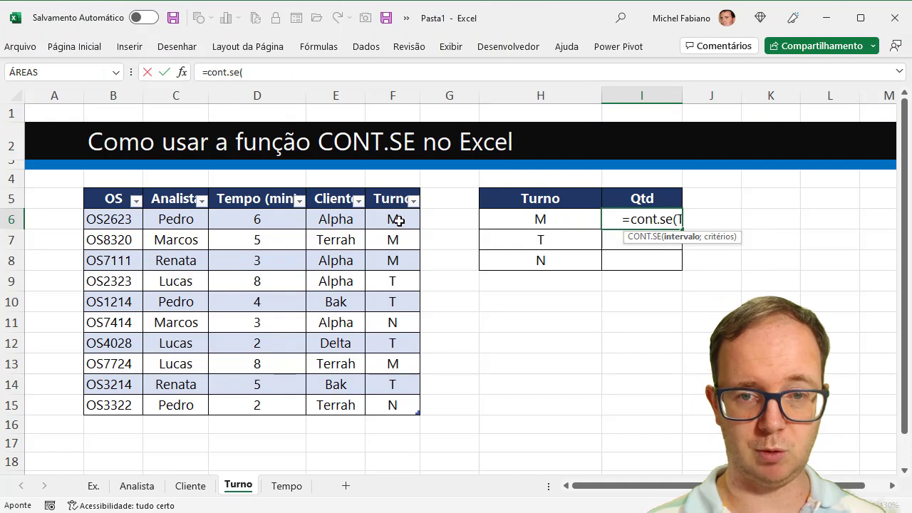
left_click_drag(396, 221, 392, 406)
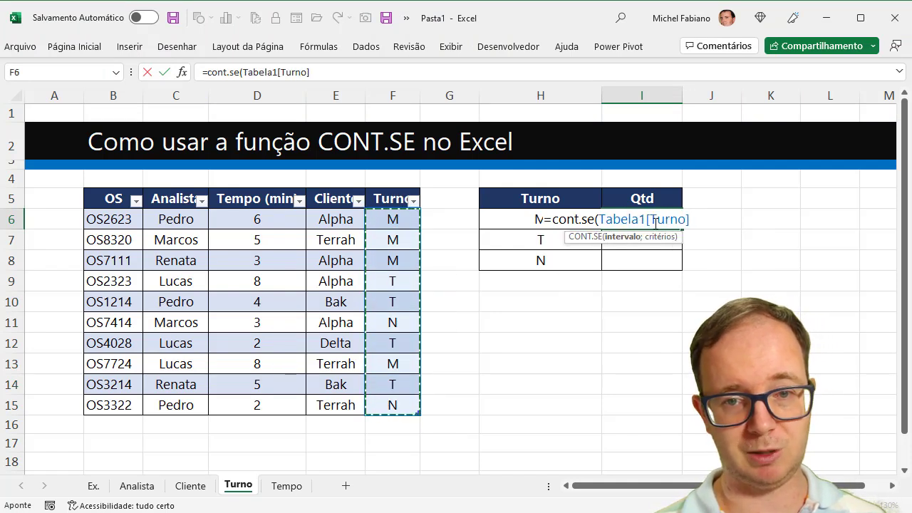
type(";")
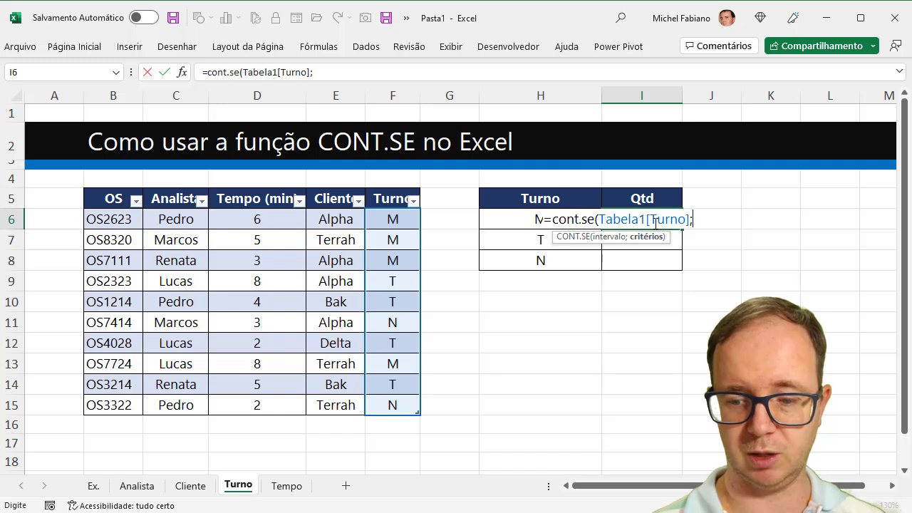
key("Left")
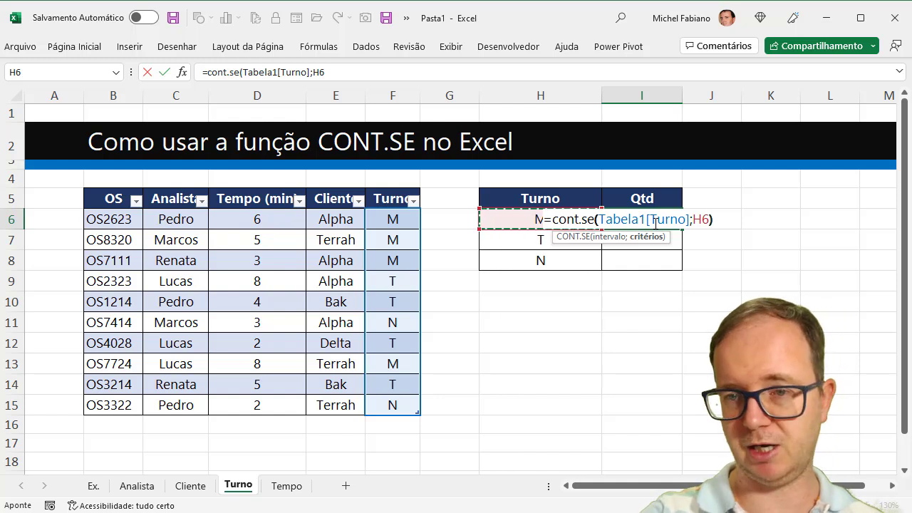
key("Return")
left_click(654, 221)
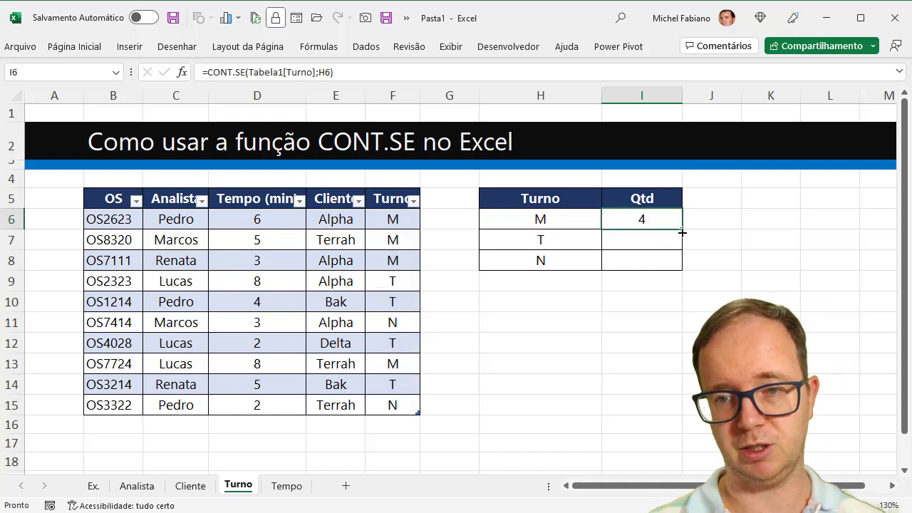
left_click_drag(684, 232, 684, 266)
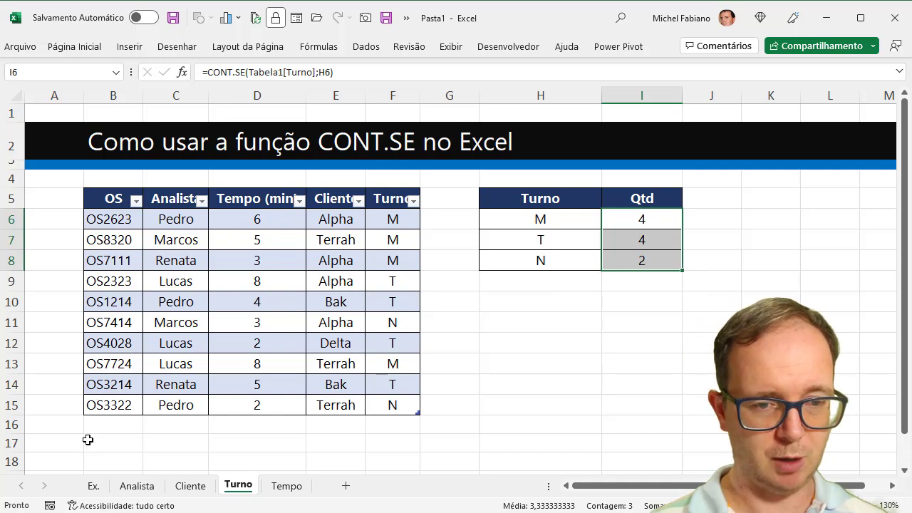
Add order OS1125 in row 16 with its analyst, time 4, client Terrah and shift T
left_click(114, 423)
type("O")
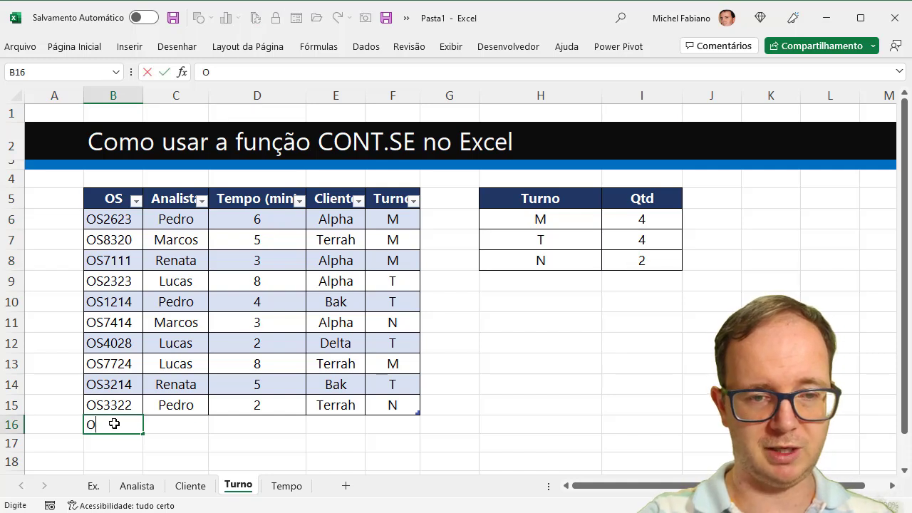
type("S1125")
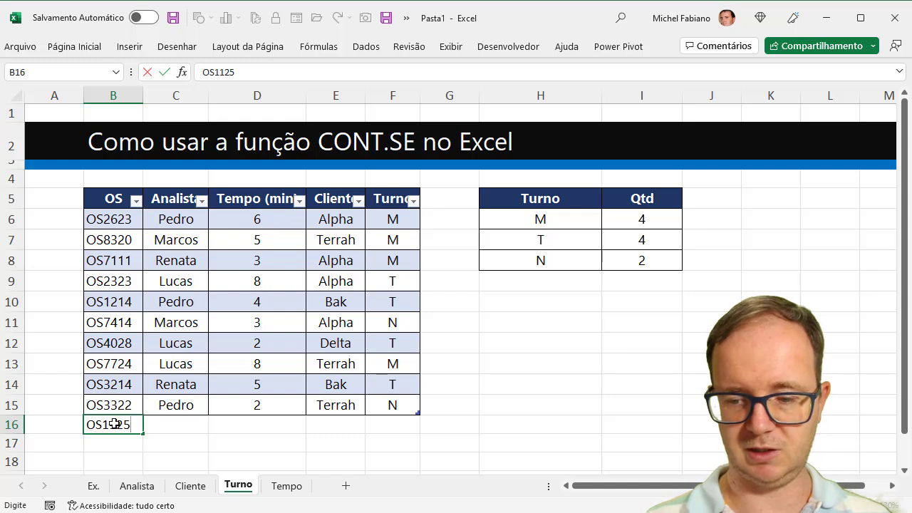
key("Tab")
type("An")
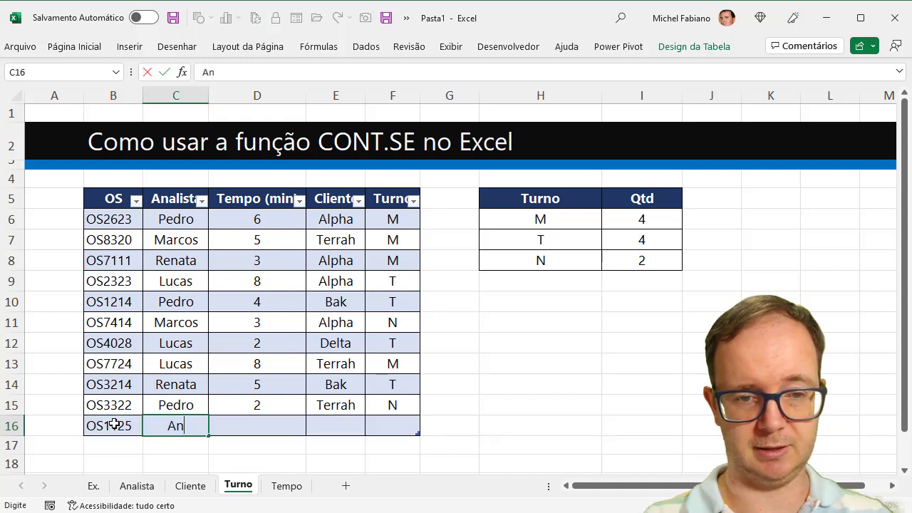
type("a")
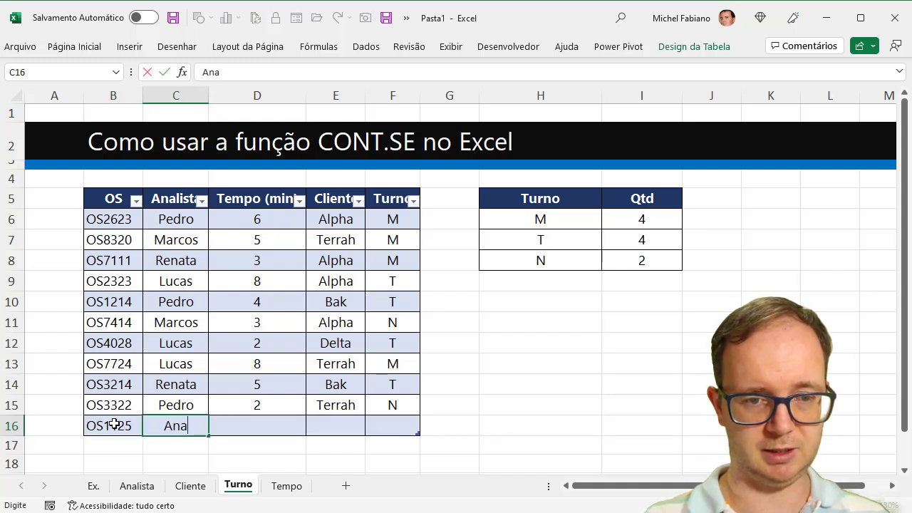
key("BackSpace")
key("BackSpace")
key("BackSpace")
type("Renata")
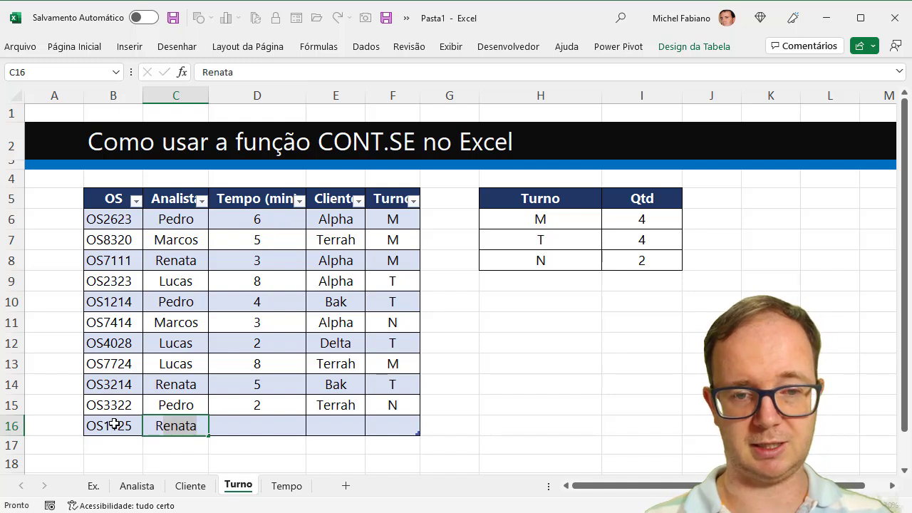
key("Tab")
type("4")
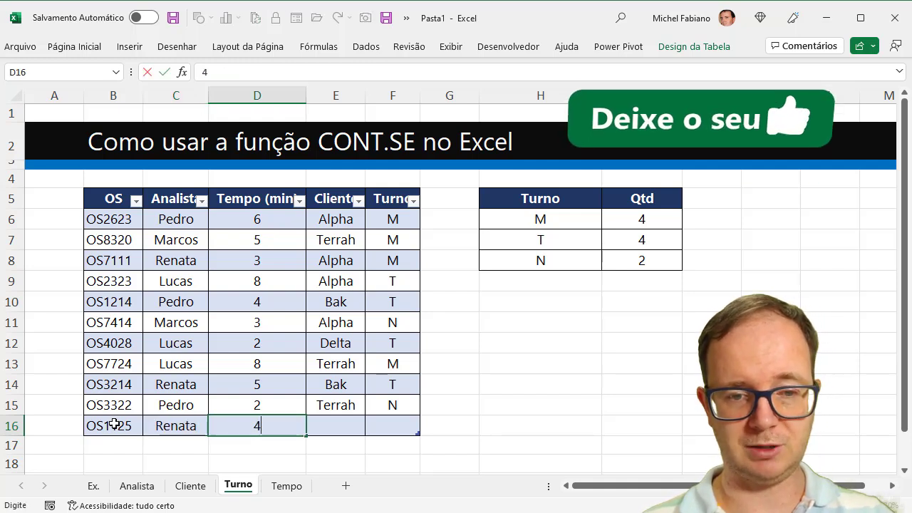
key("Tab")
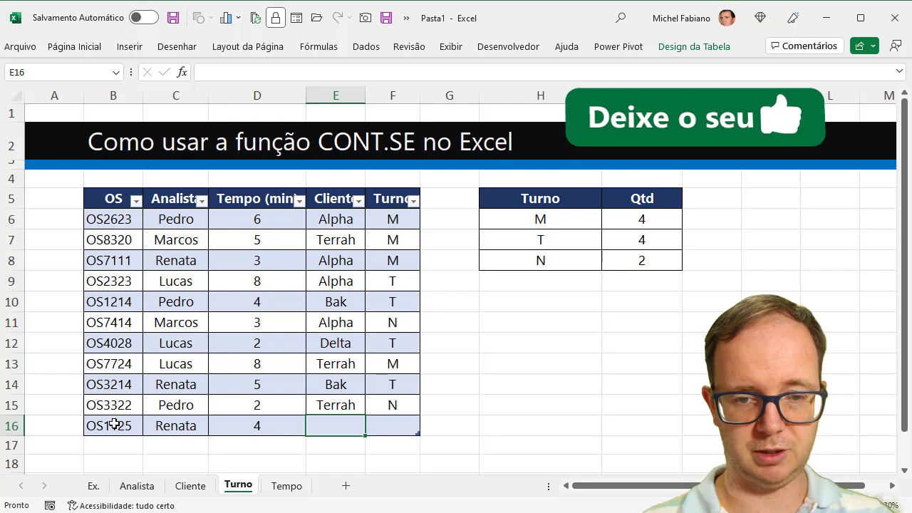
type("Ter")
key("Tab")
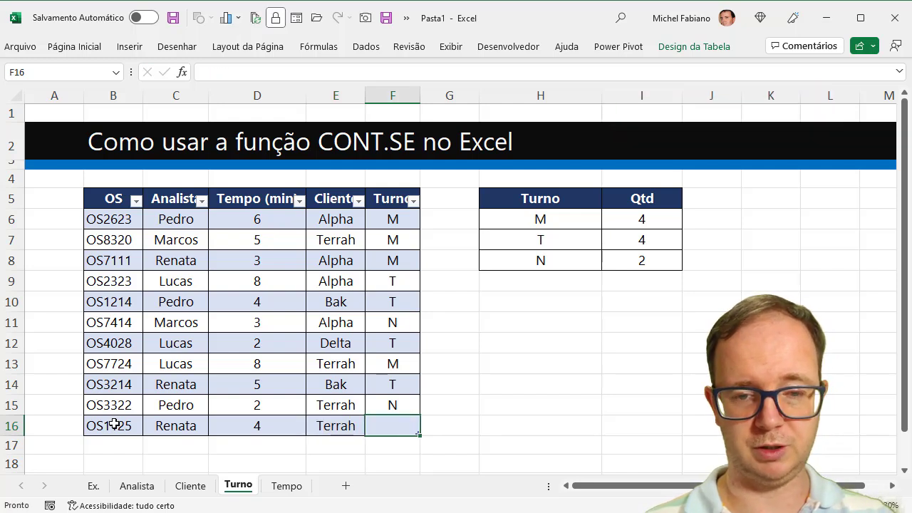
type("T")
key("Return")
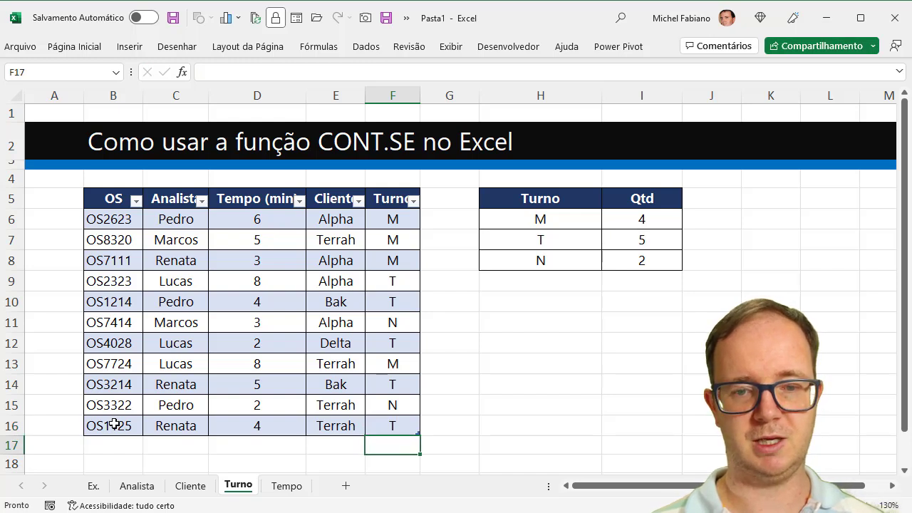
Confirm the table now spans row 16 and the shift T count has risen to 5
left_click(633, 240)
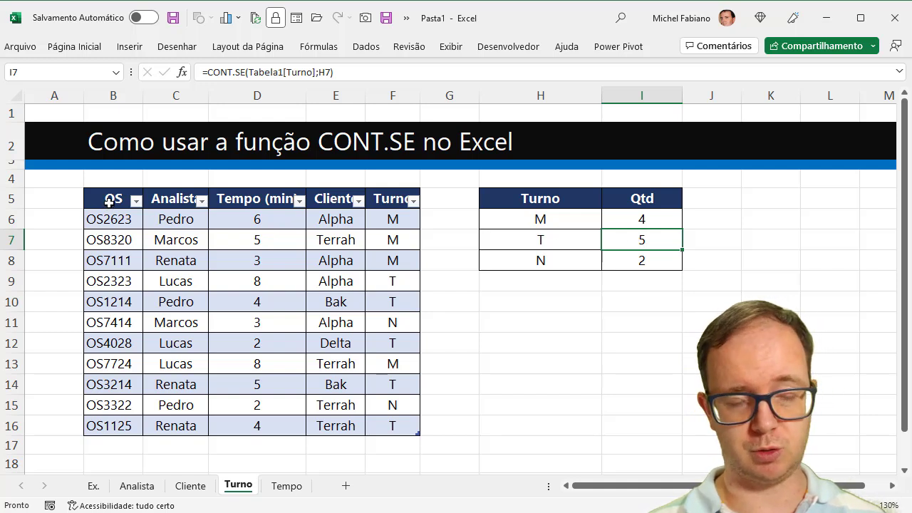
left_click_drag(109, 202, 384, 430)
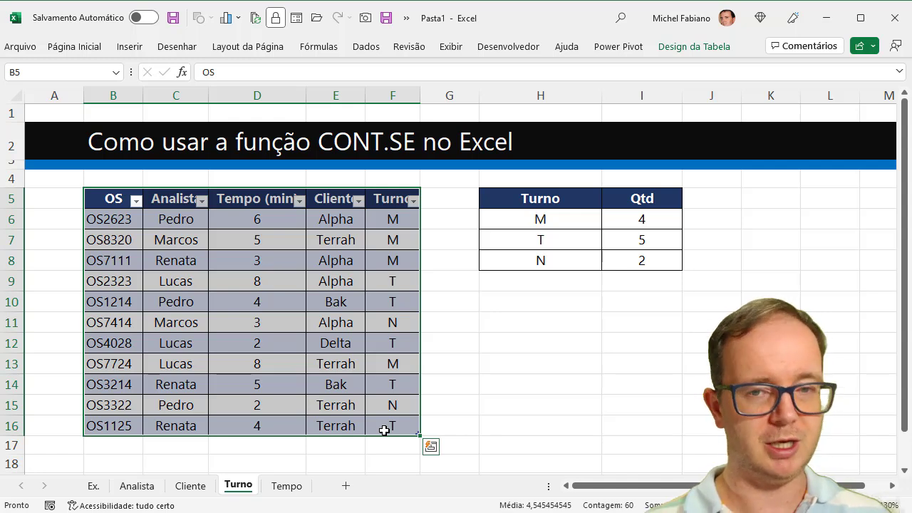
left_click(119, 218)
left_click_drag(120, 233, 114, 424)
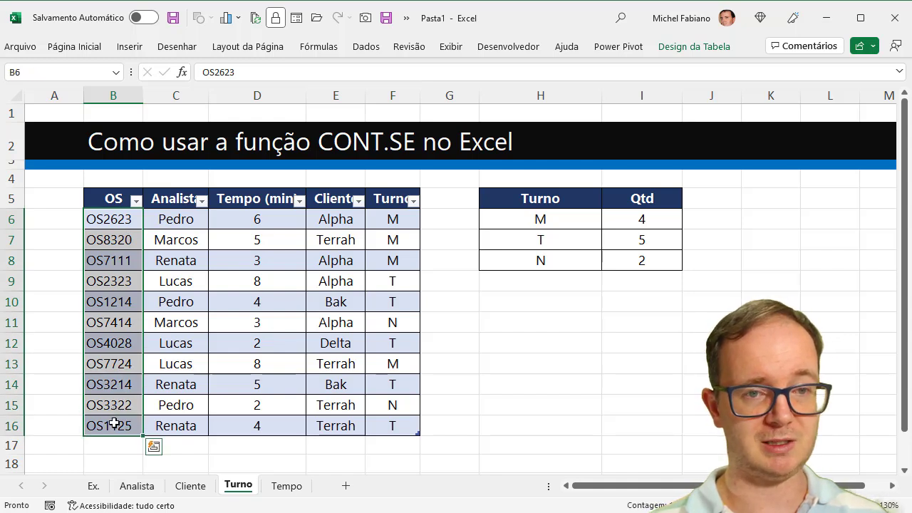
left_click_drag(188, 207, 180, 303)
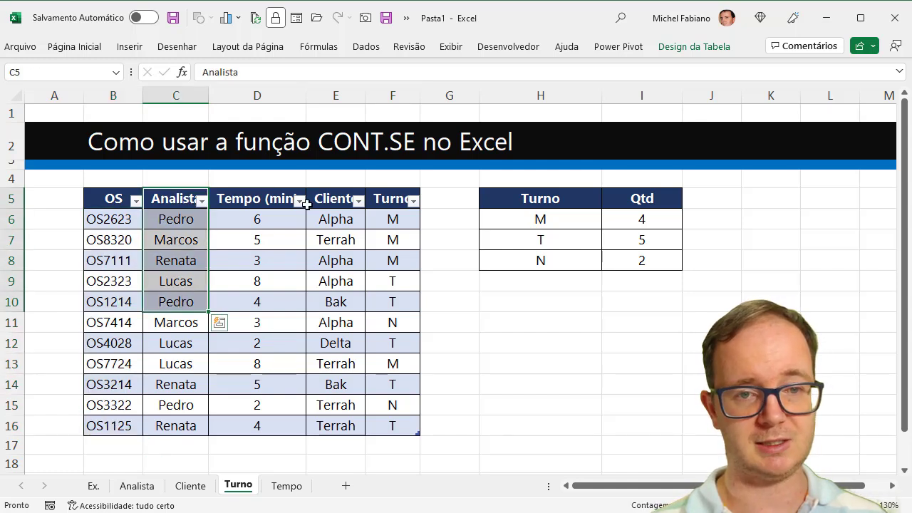
left_click_drag(285, 218, 275, 419)
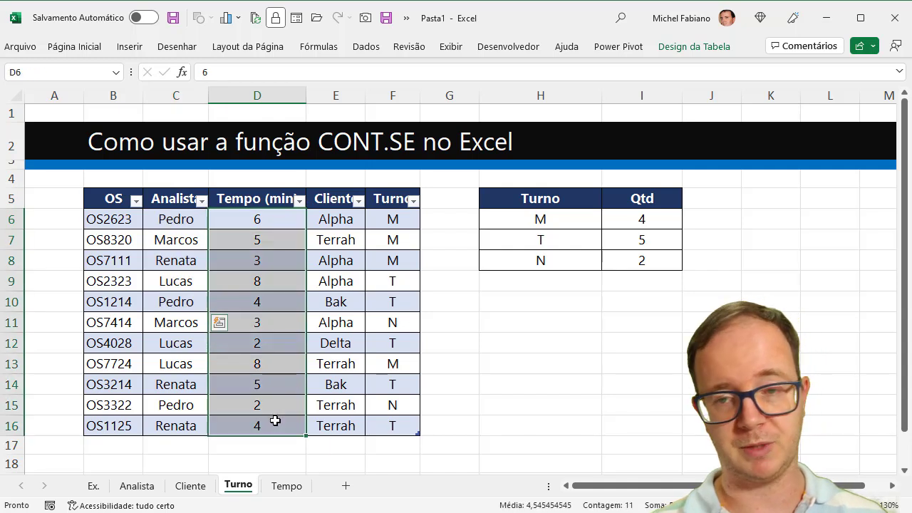
left_click(642, 219)
double_click(642, 219)
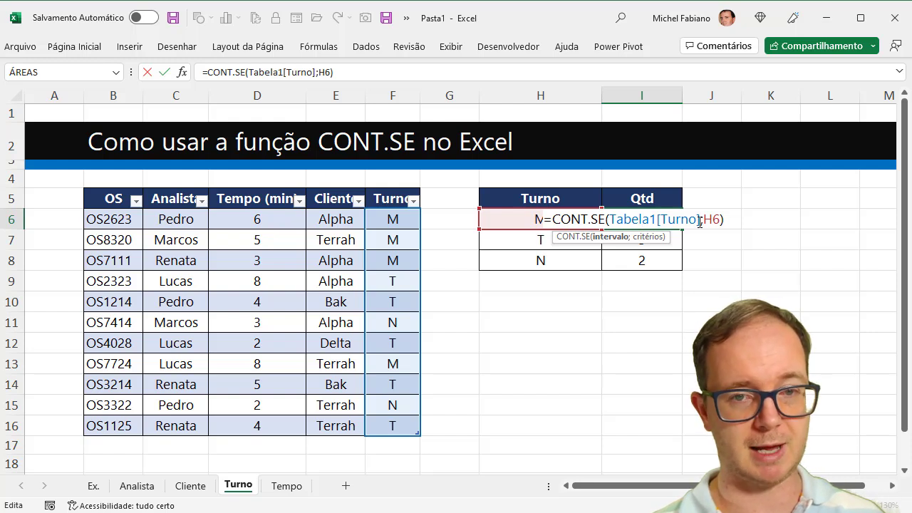
key("Return")
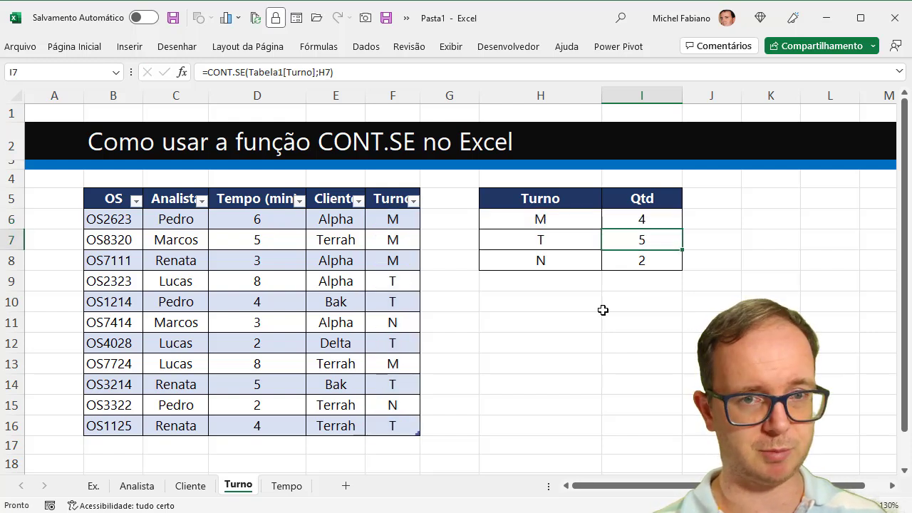
On the zoomed Tempo sheet, insert a table with headers over B5:F15
left_click(288, 486)
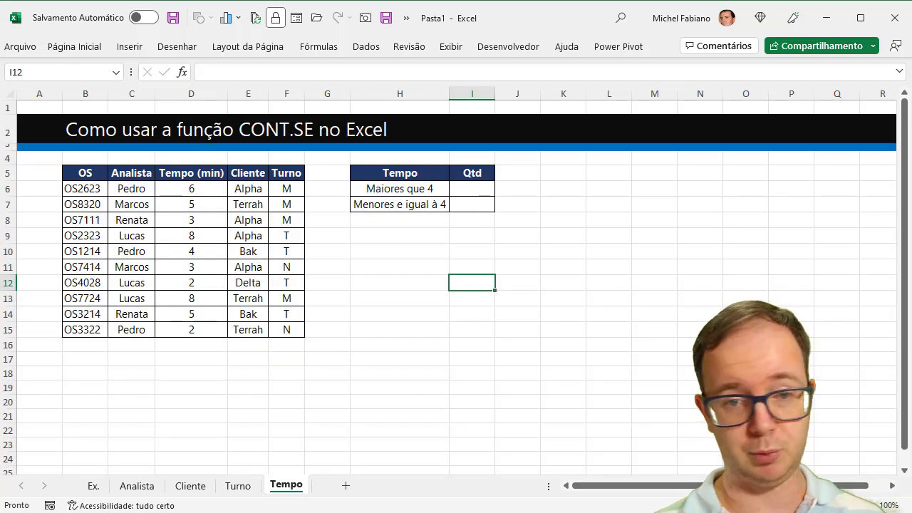
left_click(873, 505)
left_click(873, 505)
left_click(873, 505)
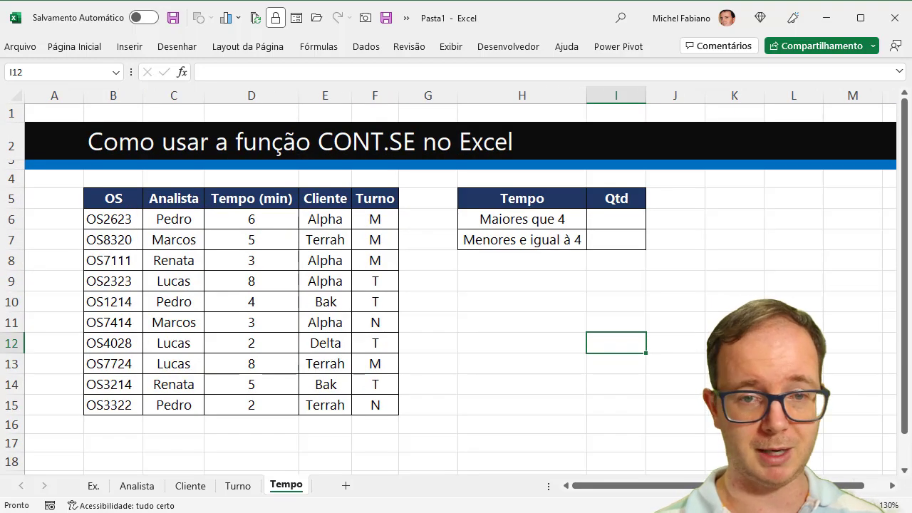
left_click(127, 201)
left_click_drag(127, 201, 376, 407)
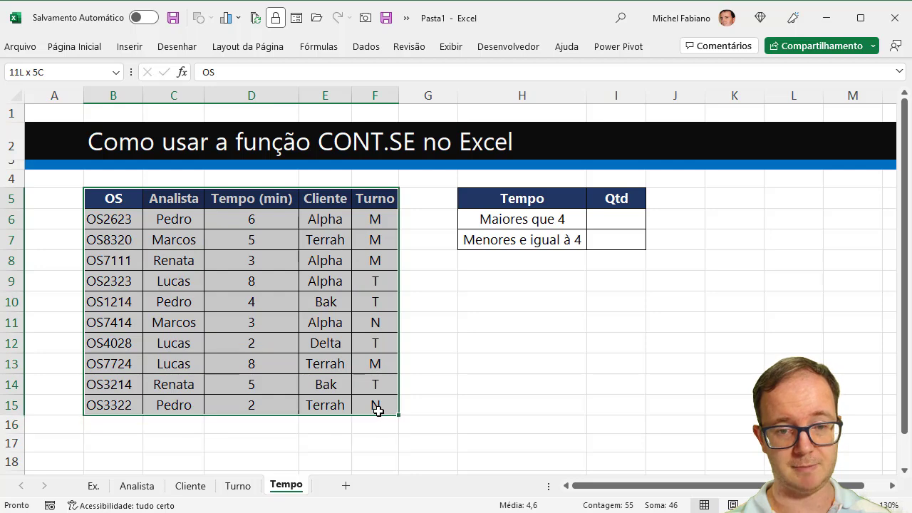
left_click(130, 46)
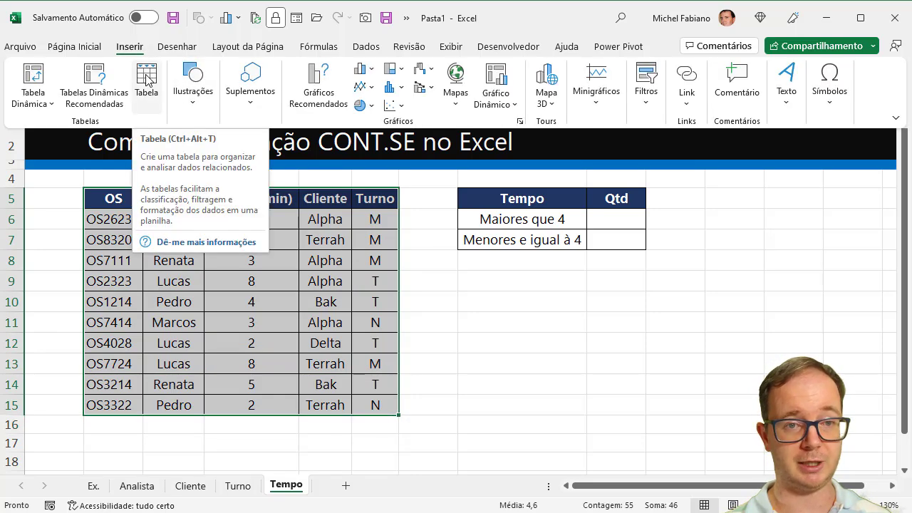
left_click(147, 78)
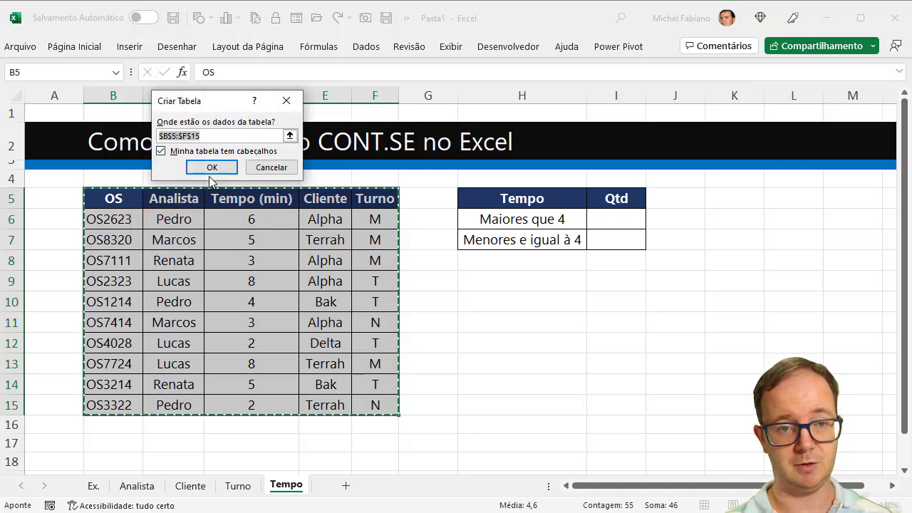
left_click(211, 172)
left_click(638, 218)
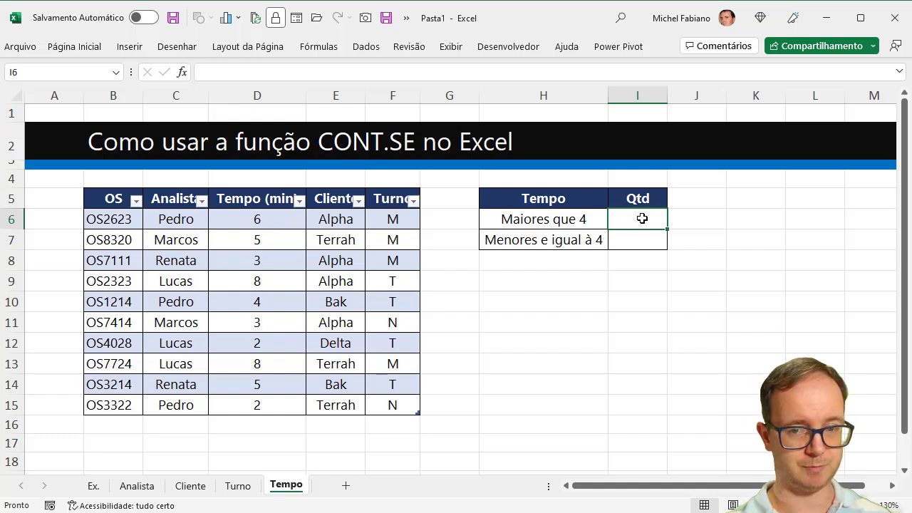
In I6, start a CONT.SE count over the table's Tempo (min) column with criterion 4
type("=cont.")
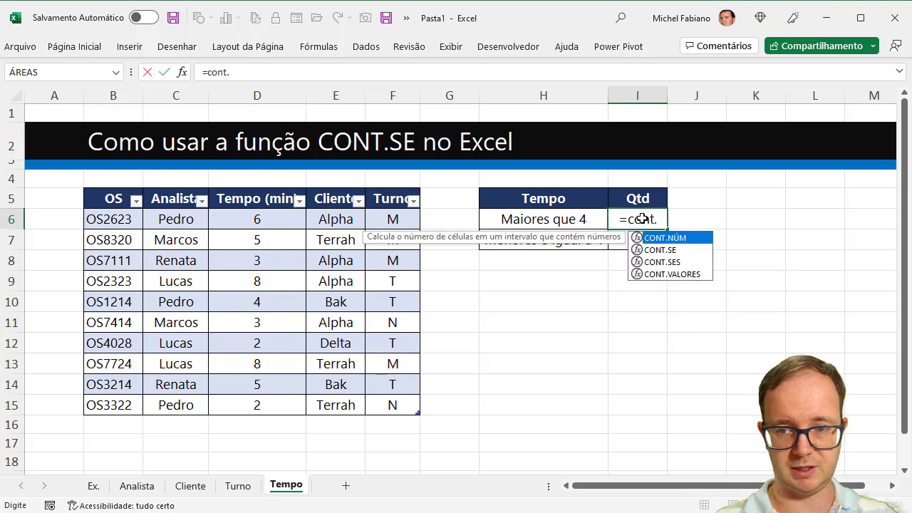
type("se(")
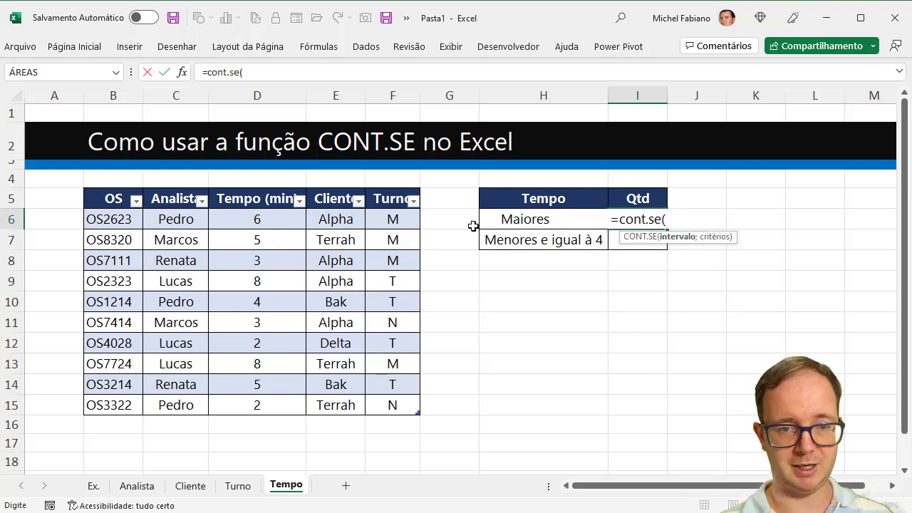
left_click(282, 219)
left_click_drag(273, 257, 266, 404)
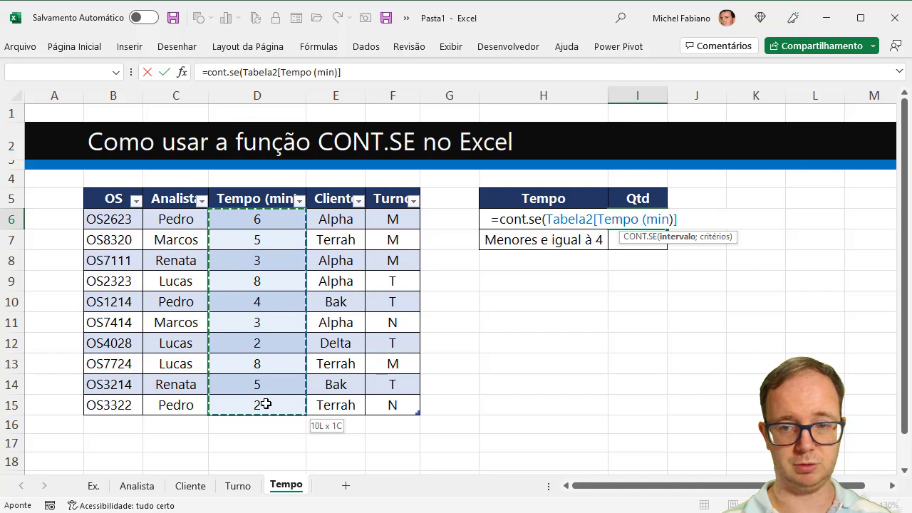
type(";>")
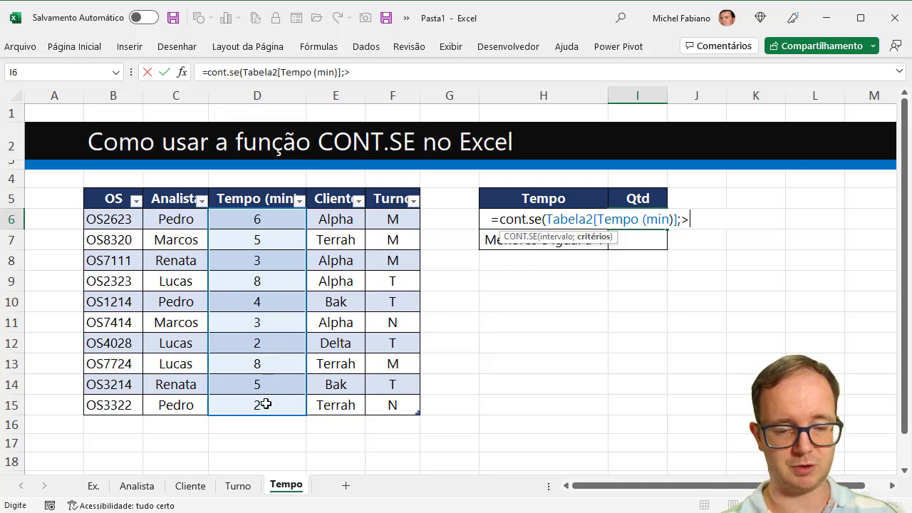
type("4)")
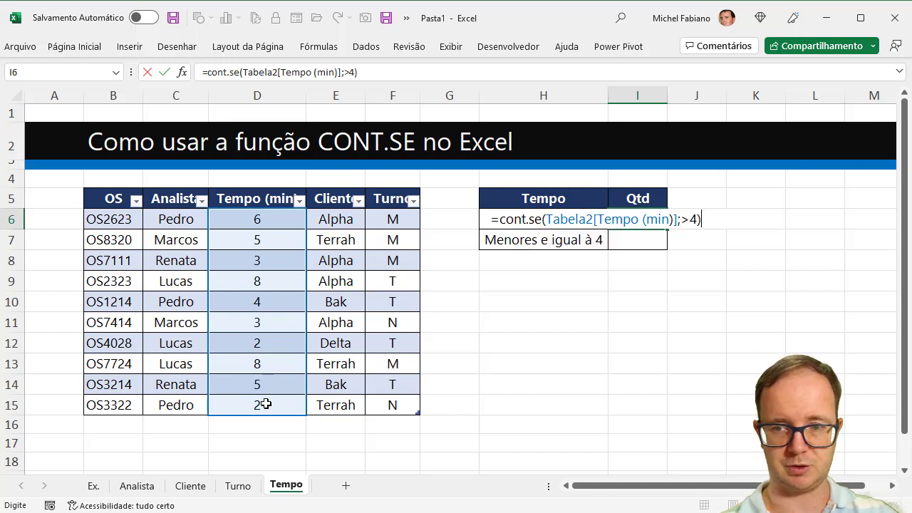
key("Return")
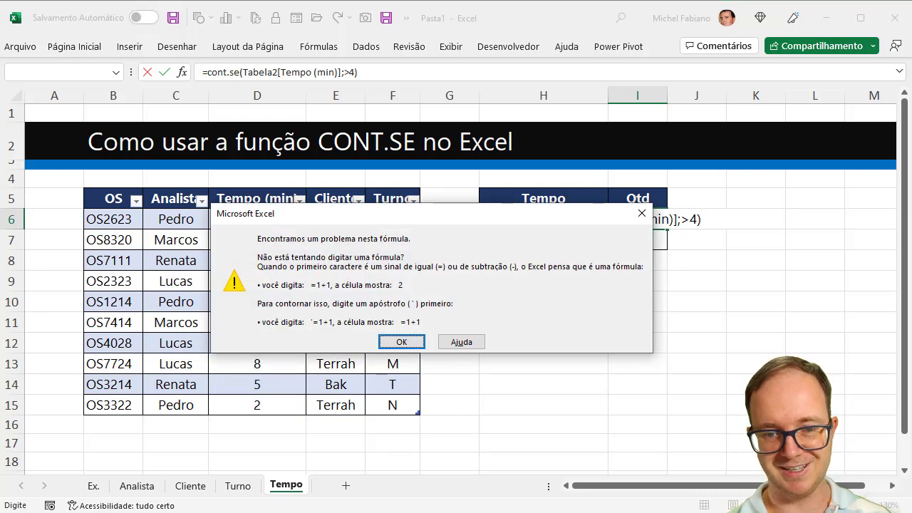
Fix the criterion to ">4" after the error, so I6 returns 5
left_click(406, 342)
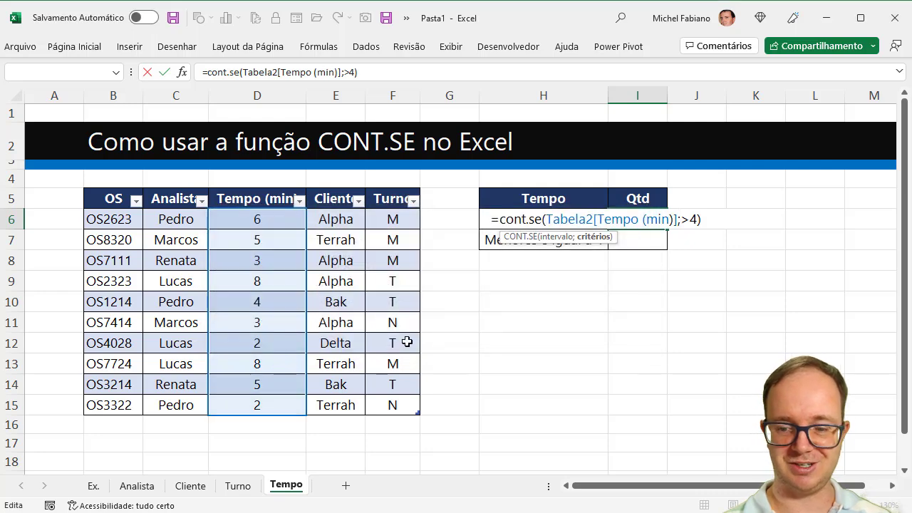
key("BackSpace")
key("BackSpace")
key("BackSpace")
type("\"")
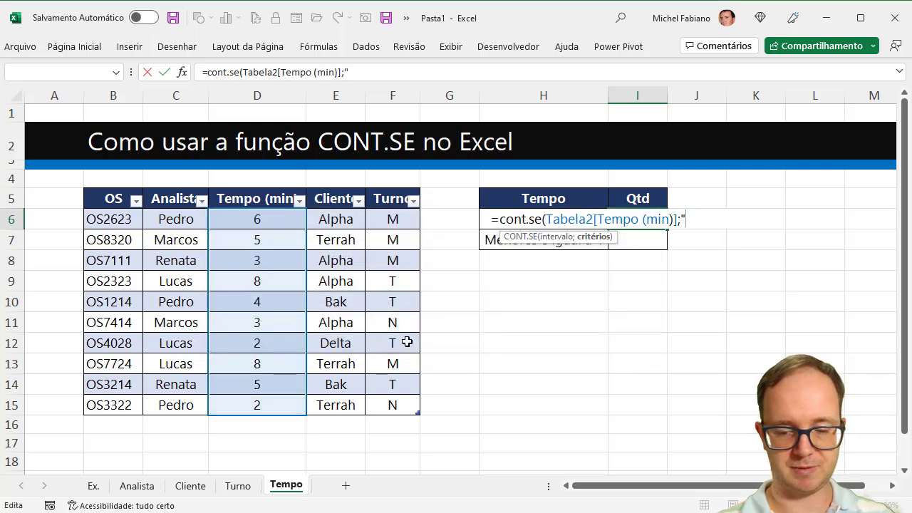
type(">4")
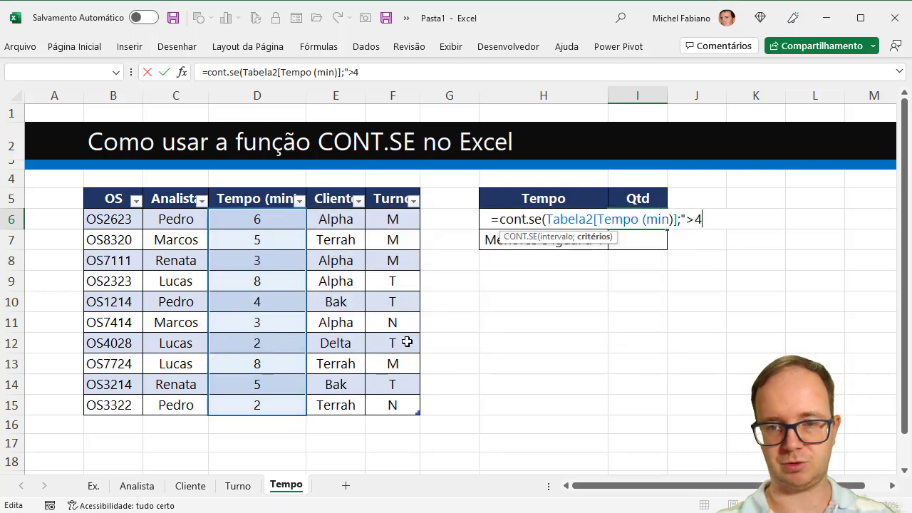
type("\")")
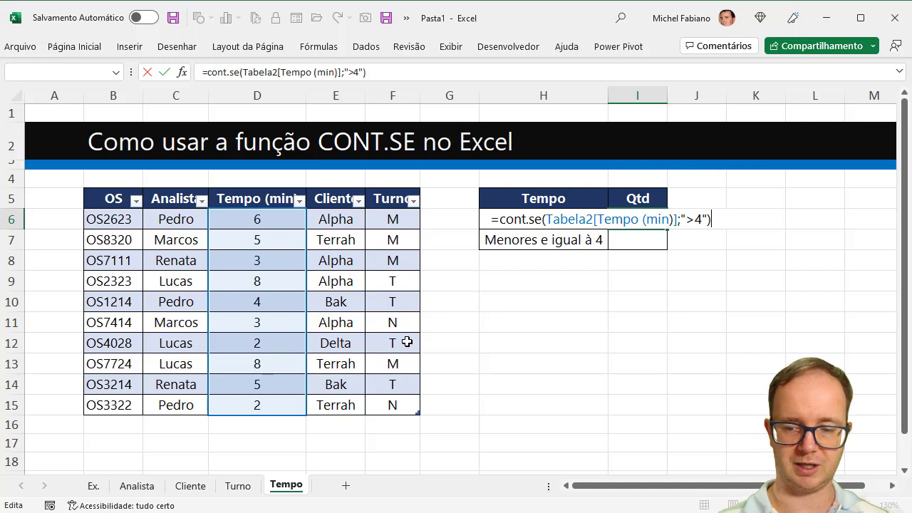
key("Return")
key("Up")
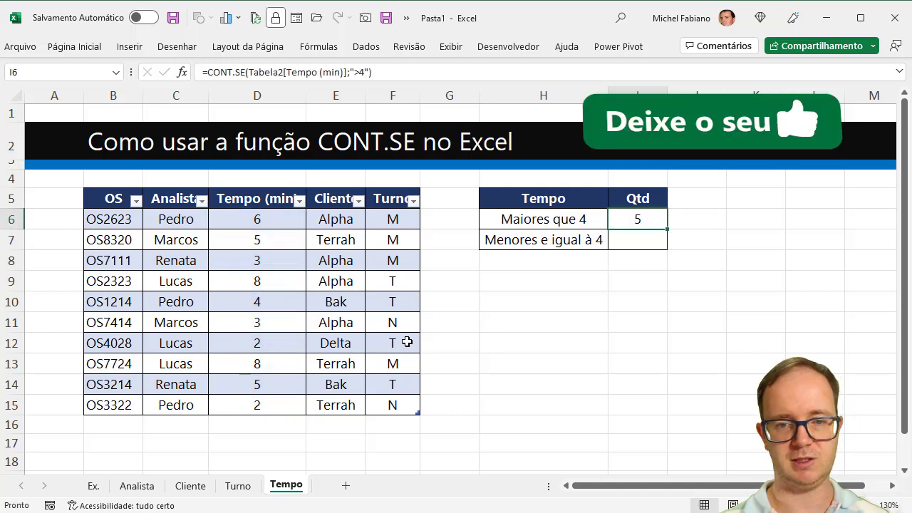
key("Down")
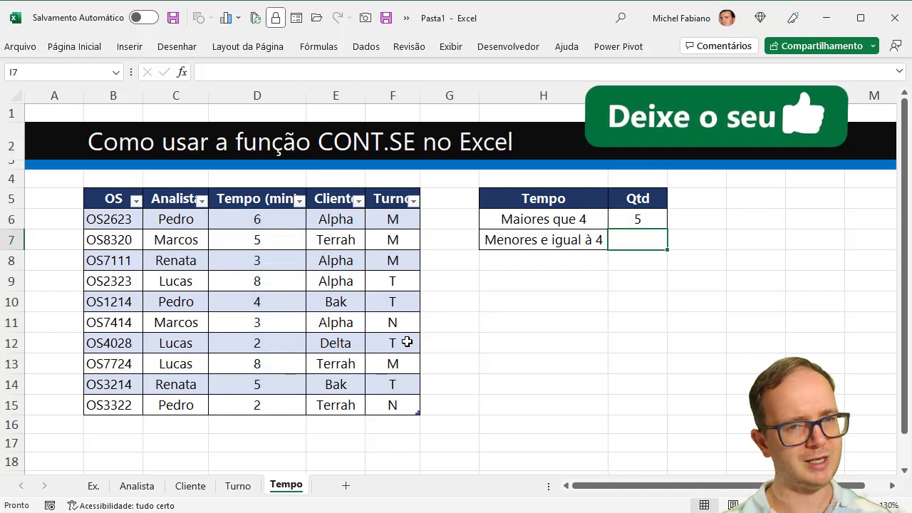
Enter =CONT.SE(Tabela2[Tempo (min)];"<=4") in I7 to count orders of 4 minutes or less, giving 5
type("=")
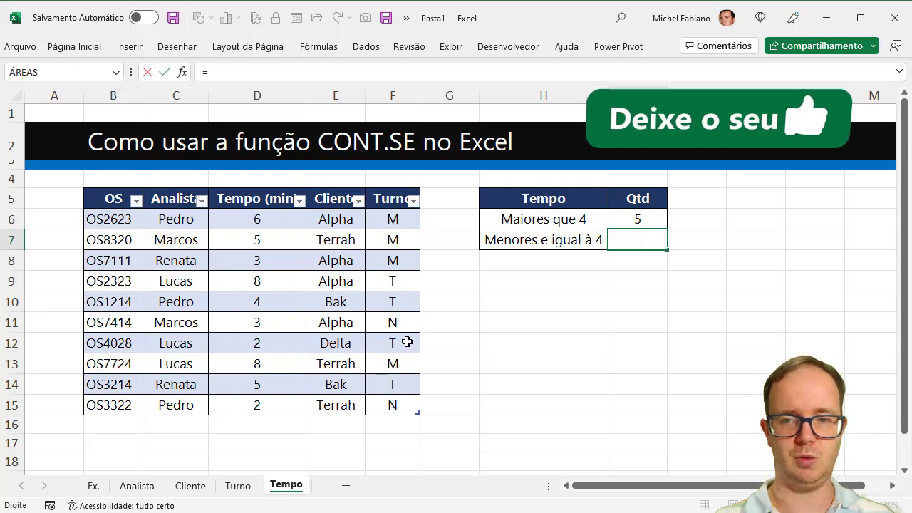
type("cont.se")
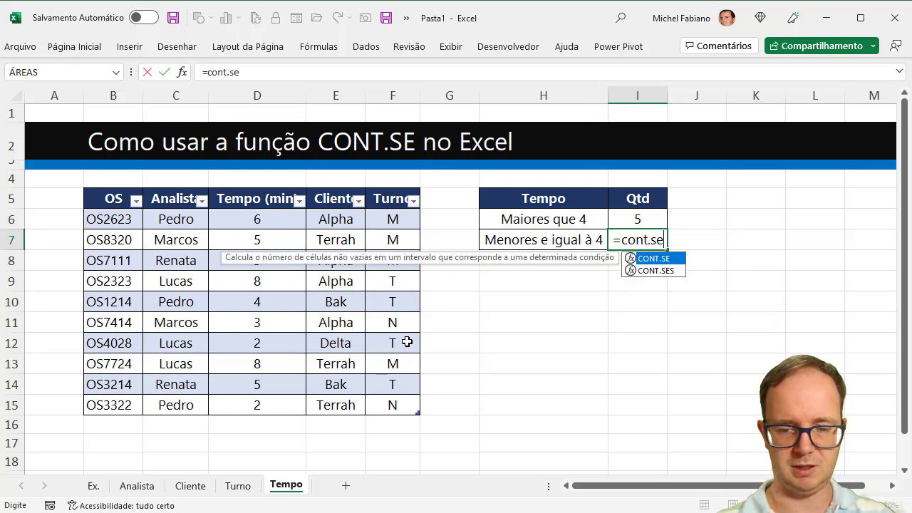
type("(")
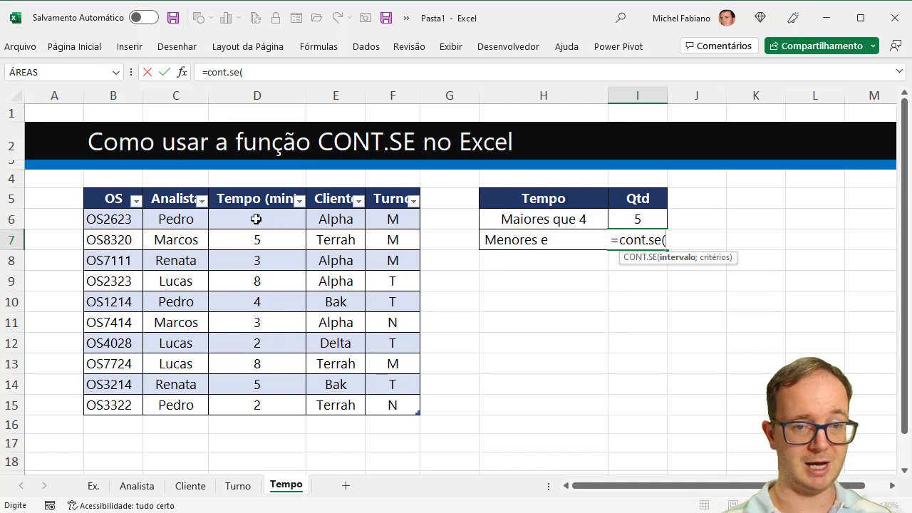
left_click_drag(255, 218, 258, 399)
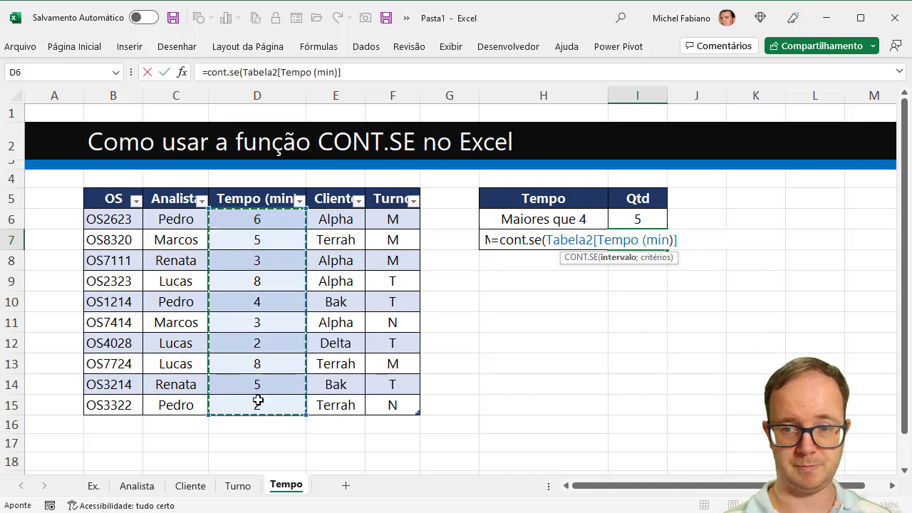
type(";")
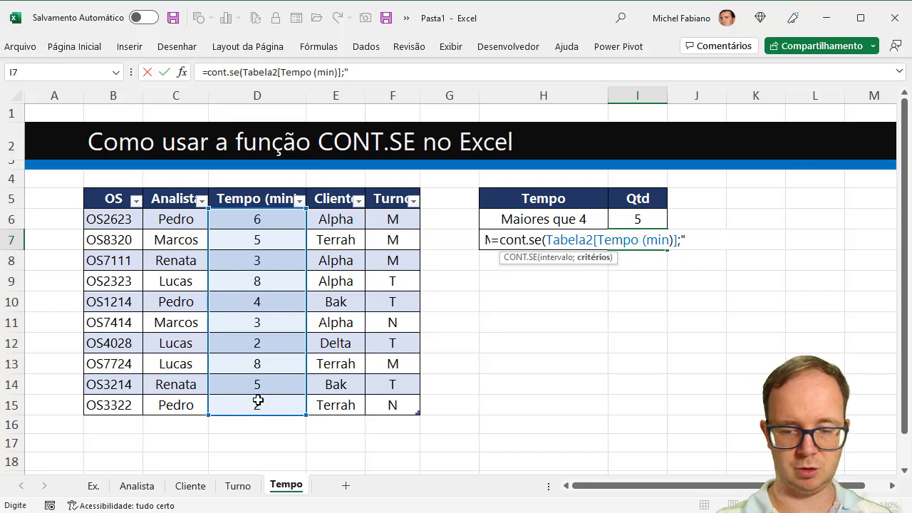
type("4")
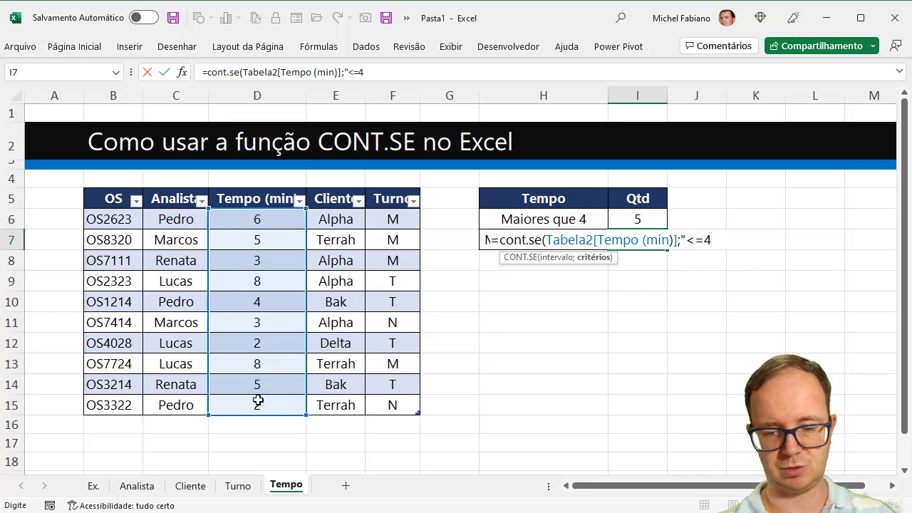
type(")")
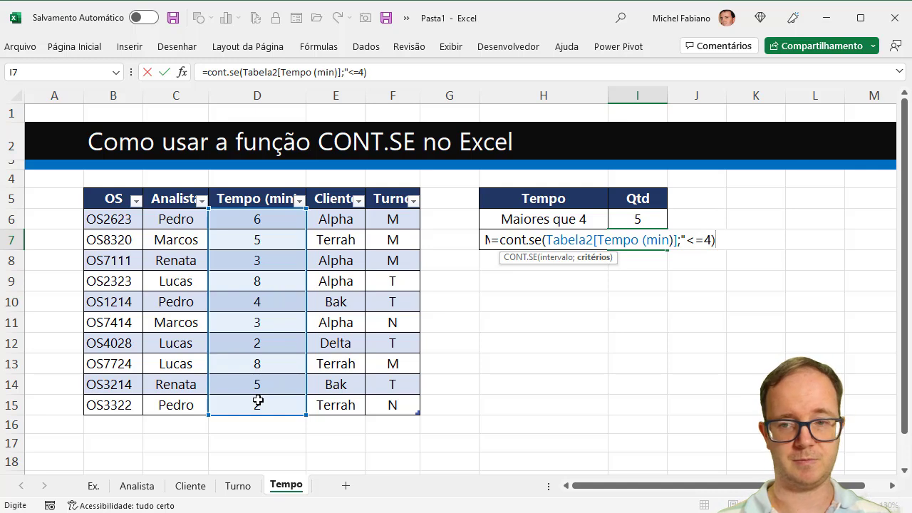
type(")")
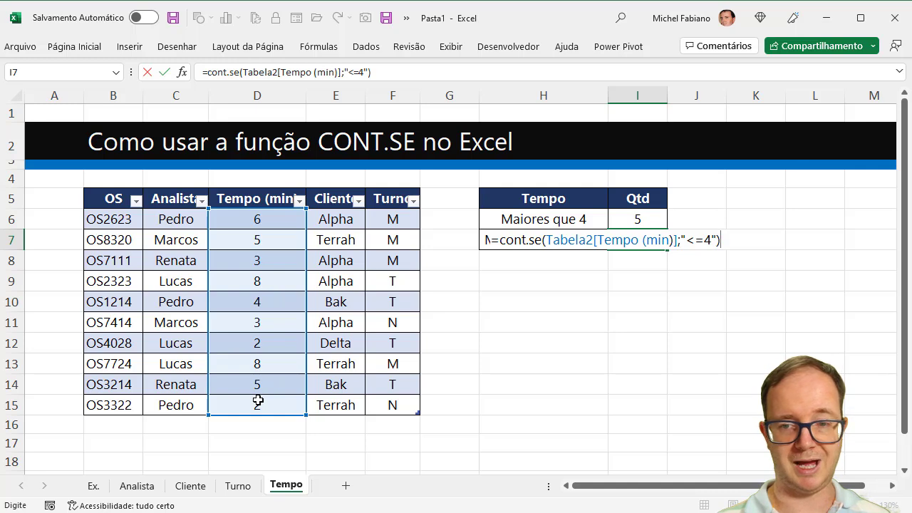
key("Return")
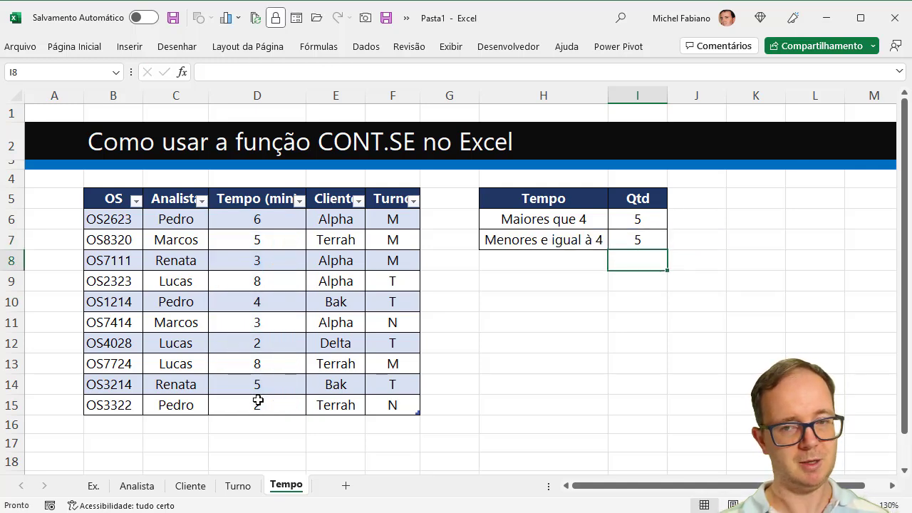
Add a new order row below the table with its order number, the analyst, 2 minutes, client Bak and shift N
left_click(111, 420)
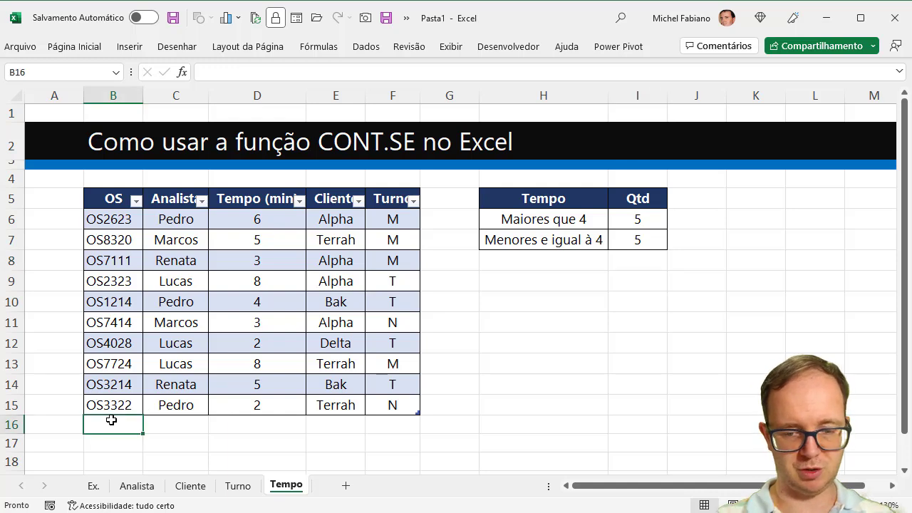
type("OS2233")
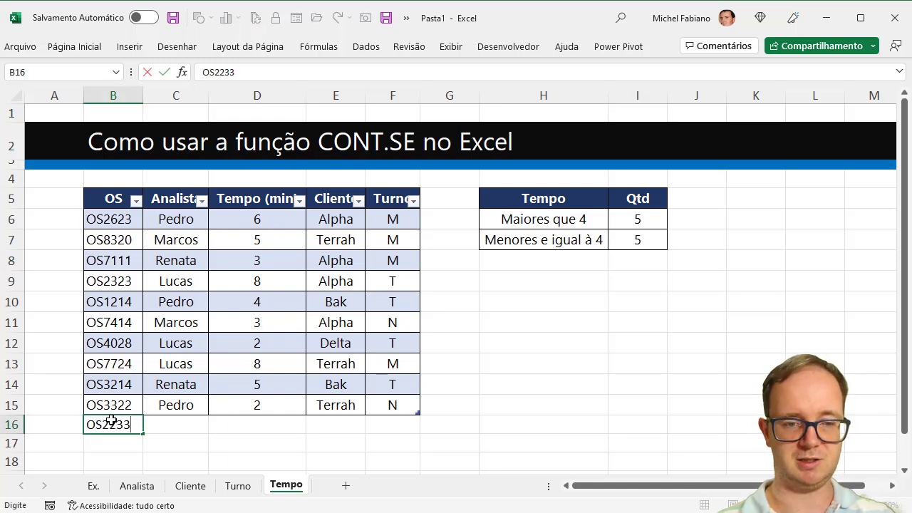
key("Tab")
type("R")
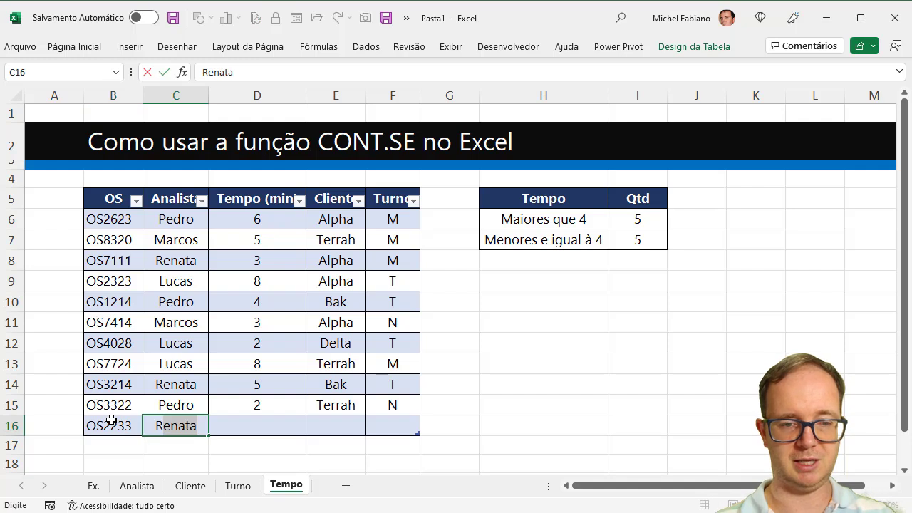
key("Tab")
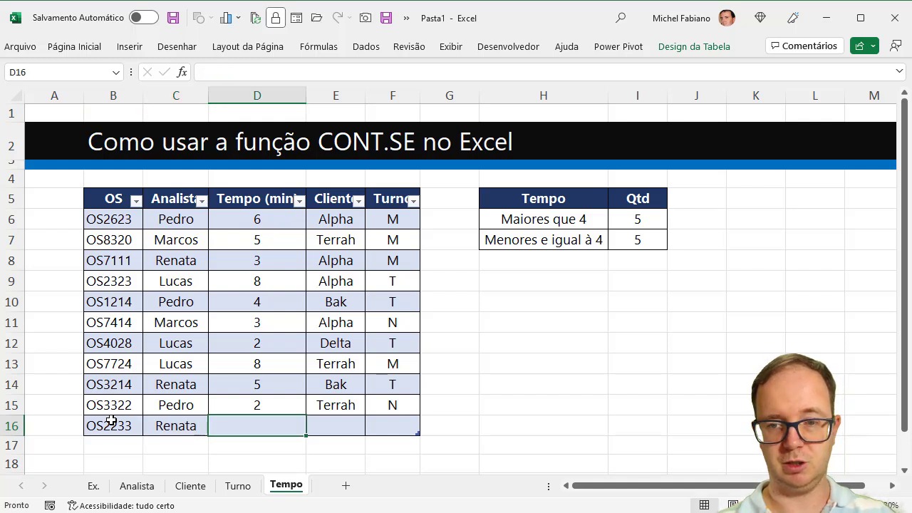
type("2")
key("Tab")
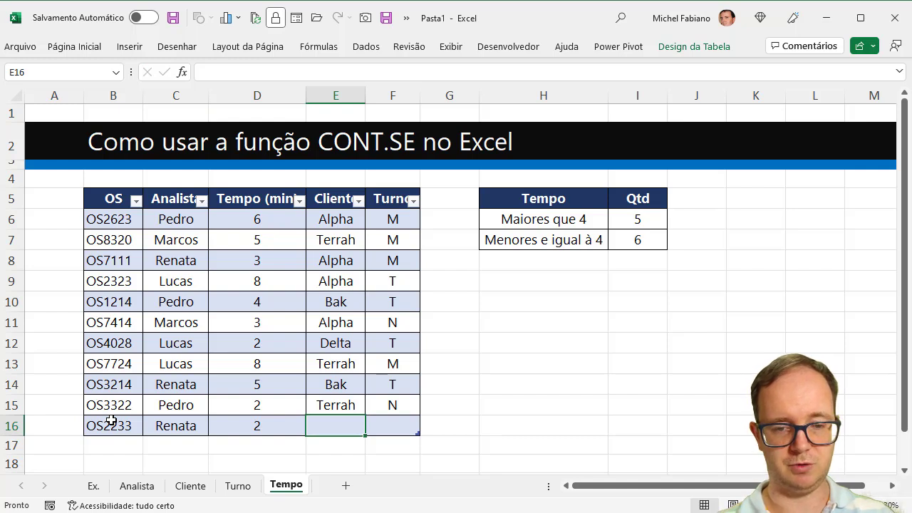
type("Bak")
key("Tab")
type("N")
key("Tab")
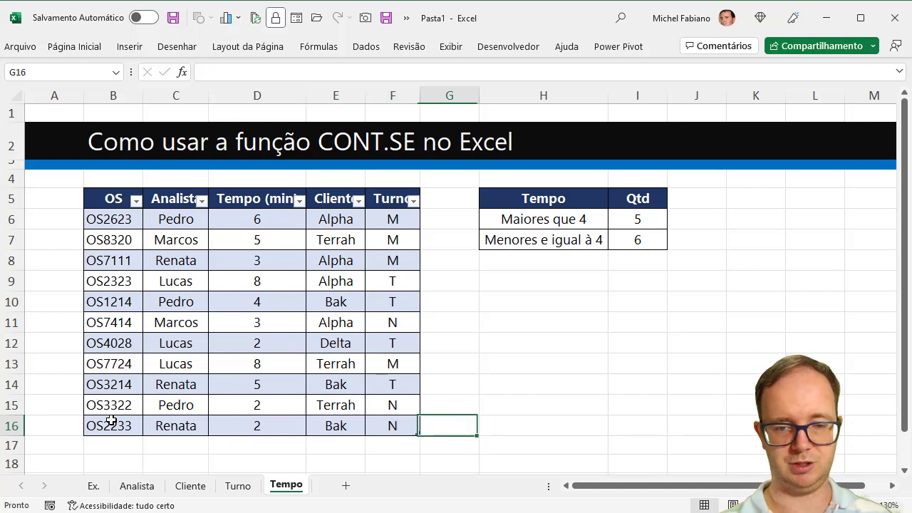